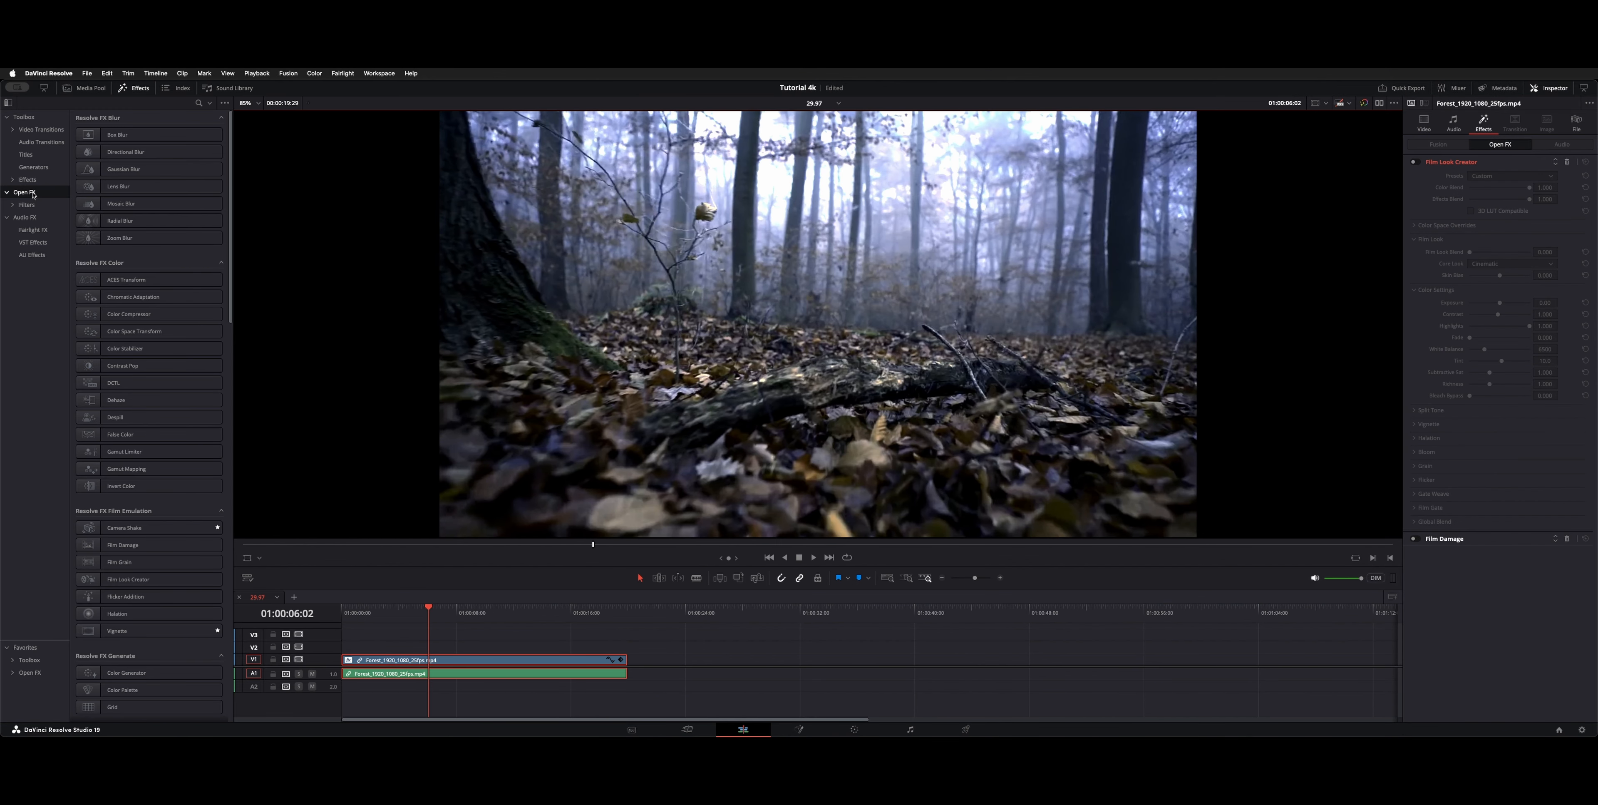
- Collapse all the Open FX categories and expand only Resolve FX Film Emulation
{"action": "left_click", "coordinate": [222, 119], "text": "alt"}
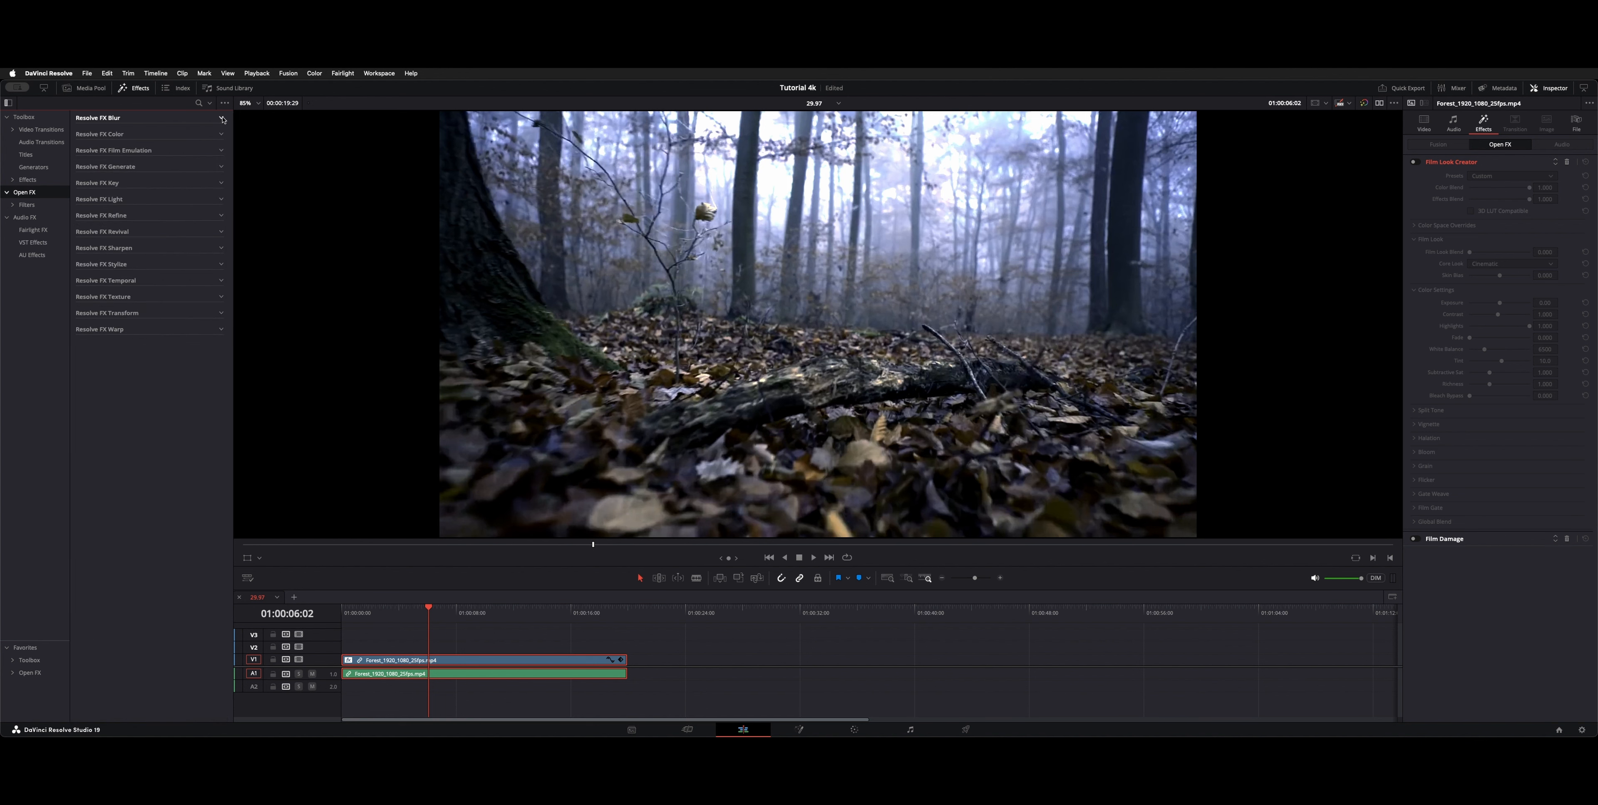
{"action": "left_click", "coordinate": [222, 119], "text": "alt"}
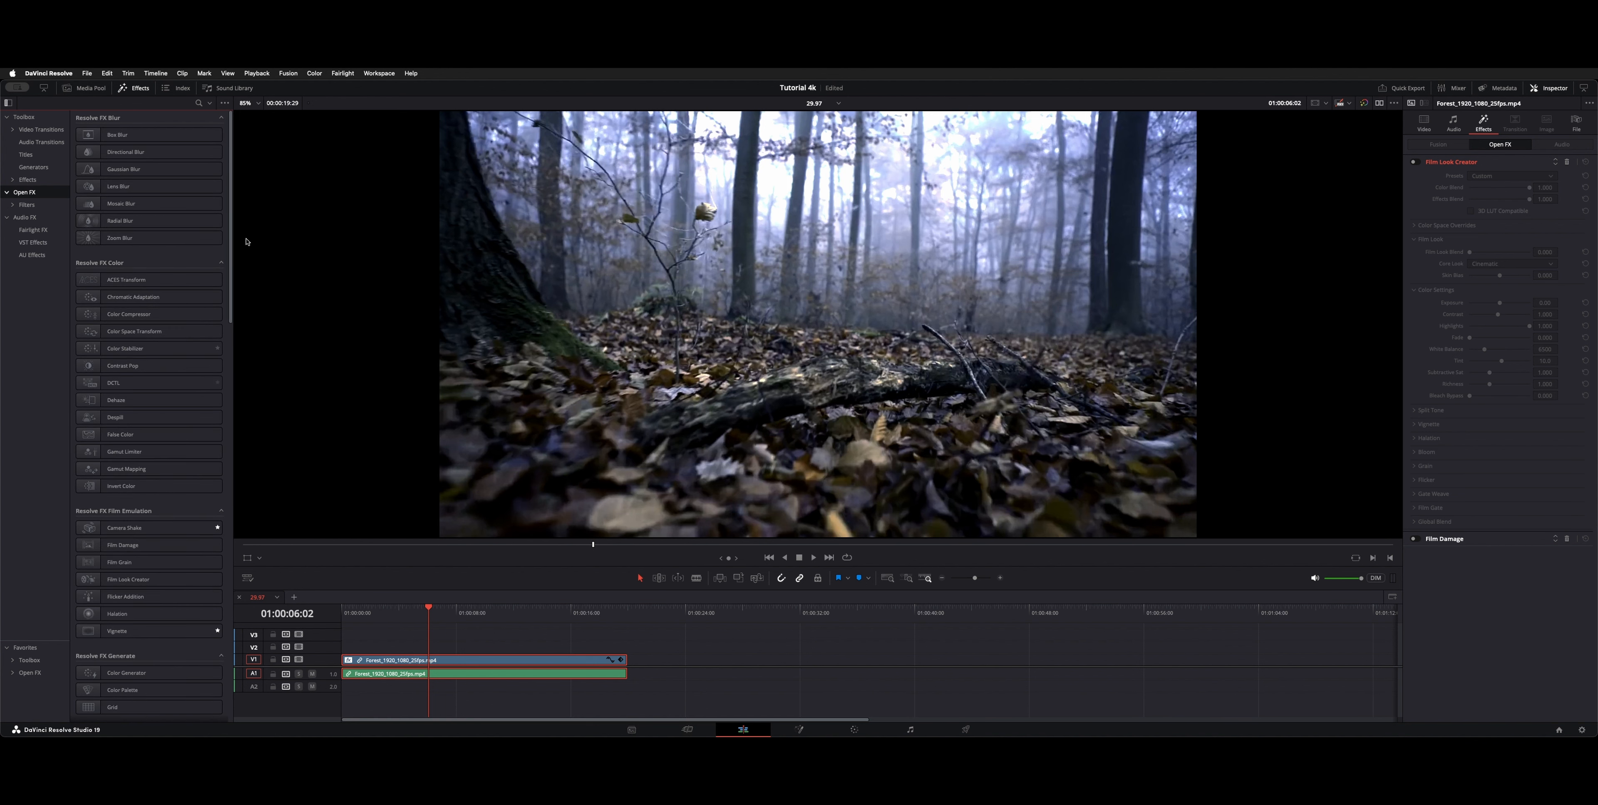
{"action": "left_click", "coordinate": [223, 119], "text": "alt"}
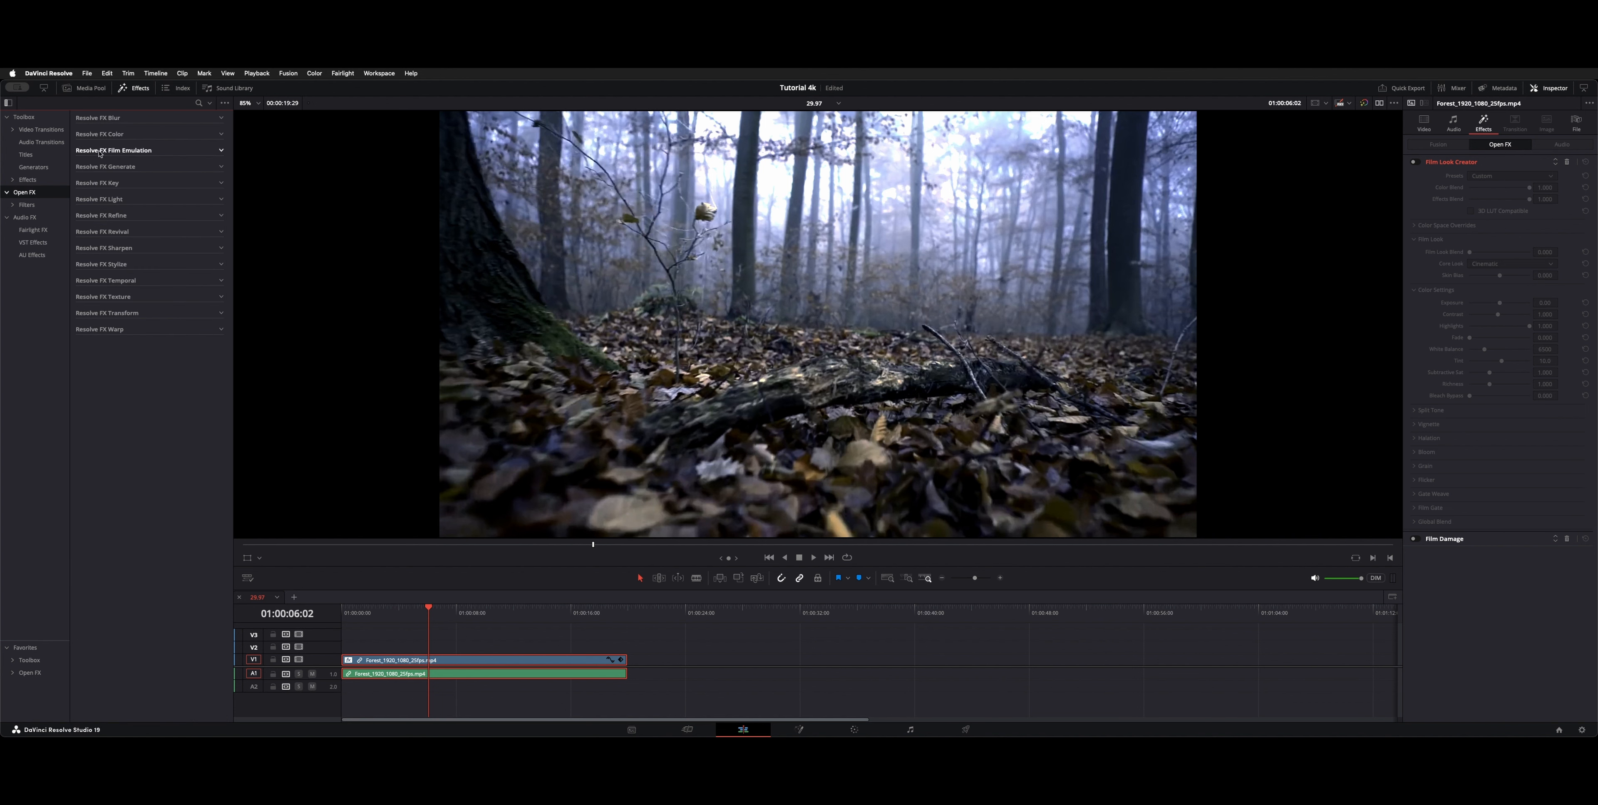
{"action": "left_click", "coordinate": [163, 151]}
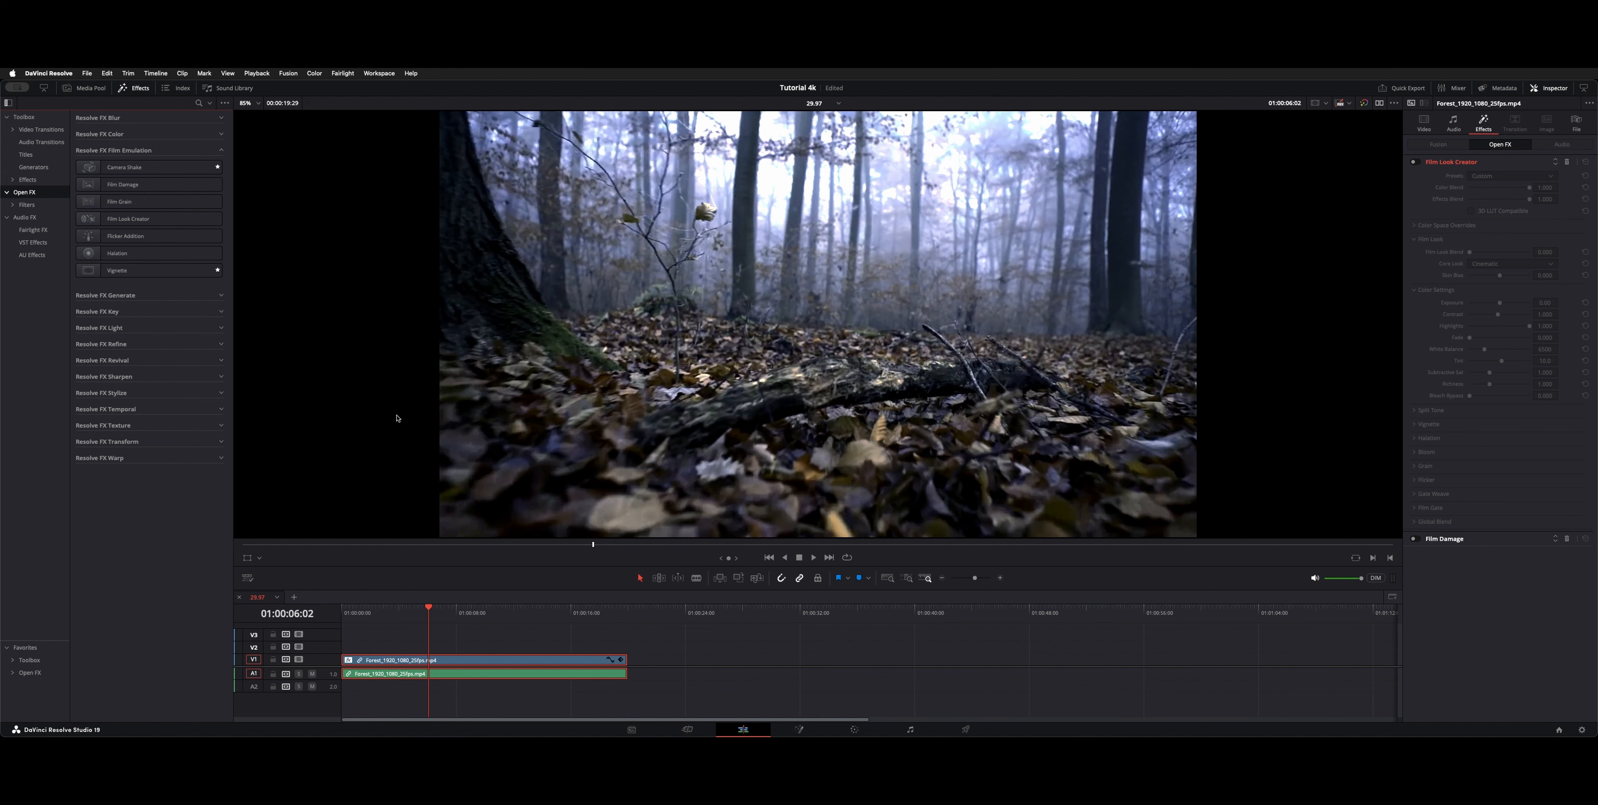
- Hide the effects library and enable Film Look Creator on the forest clip, keeping its Custom preset
{"action": "key", "text": "super+6"}
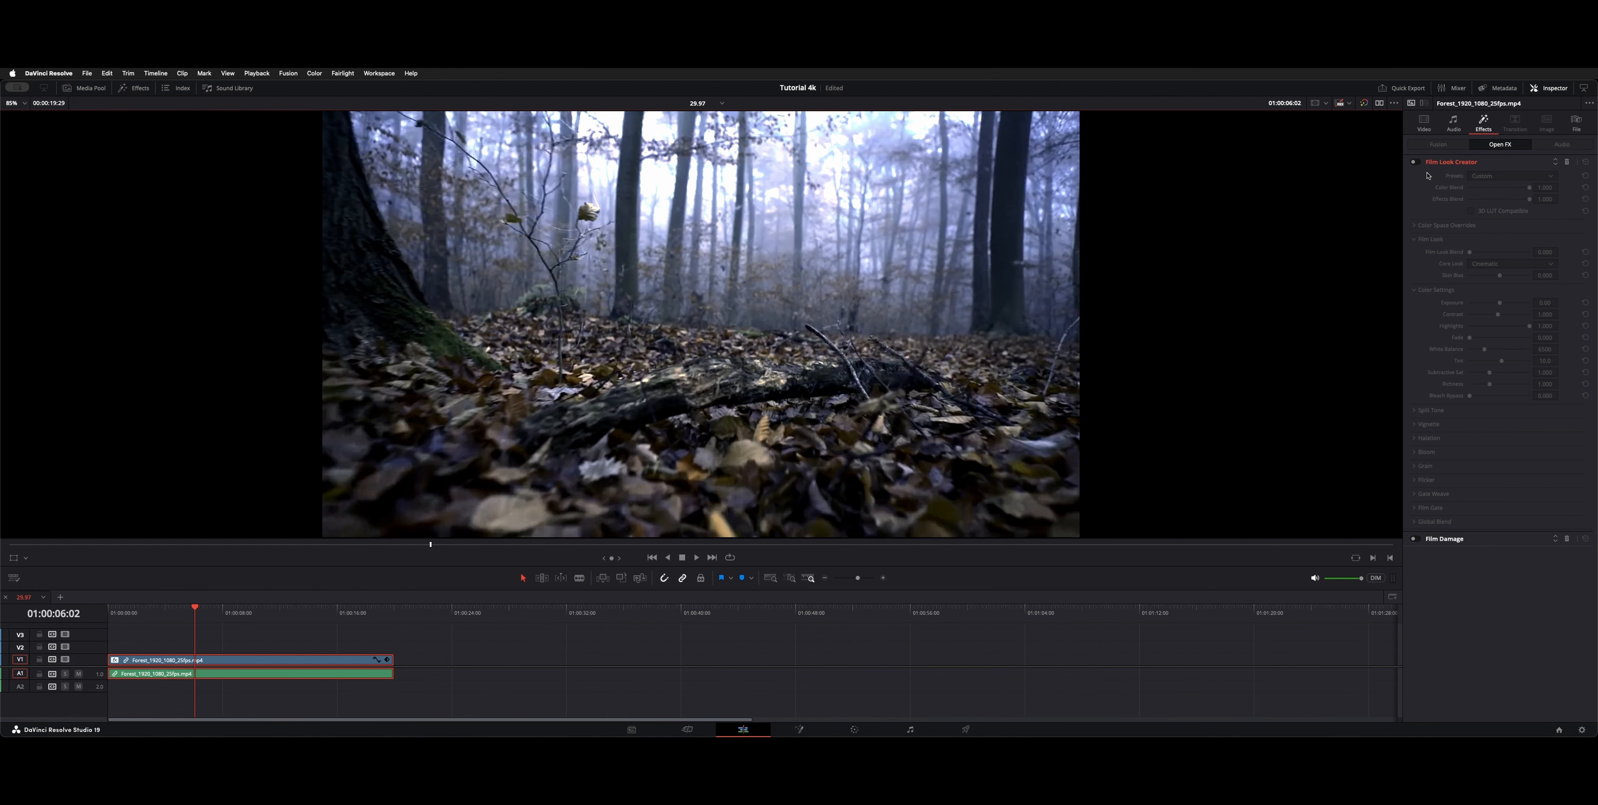
{"action": "left_click", "coordinate": [1416, 162]}
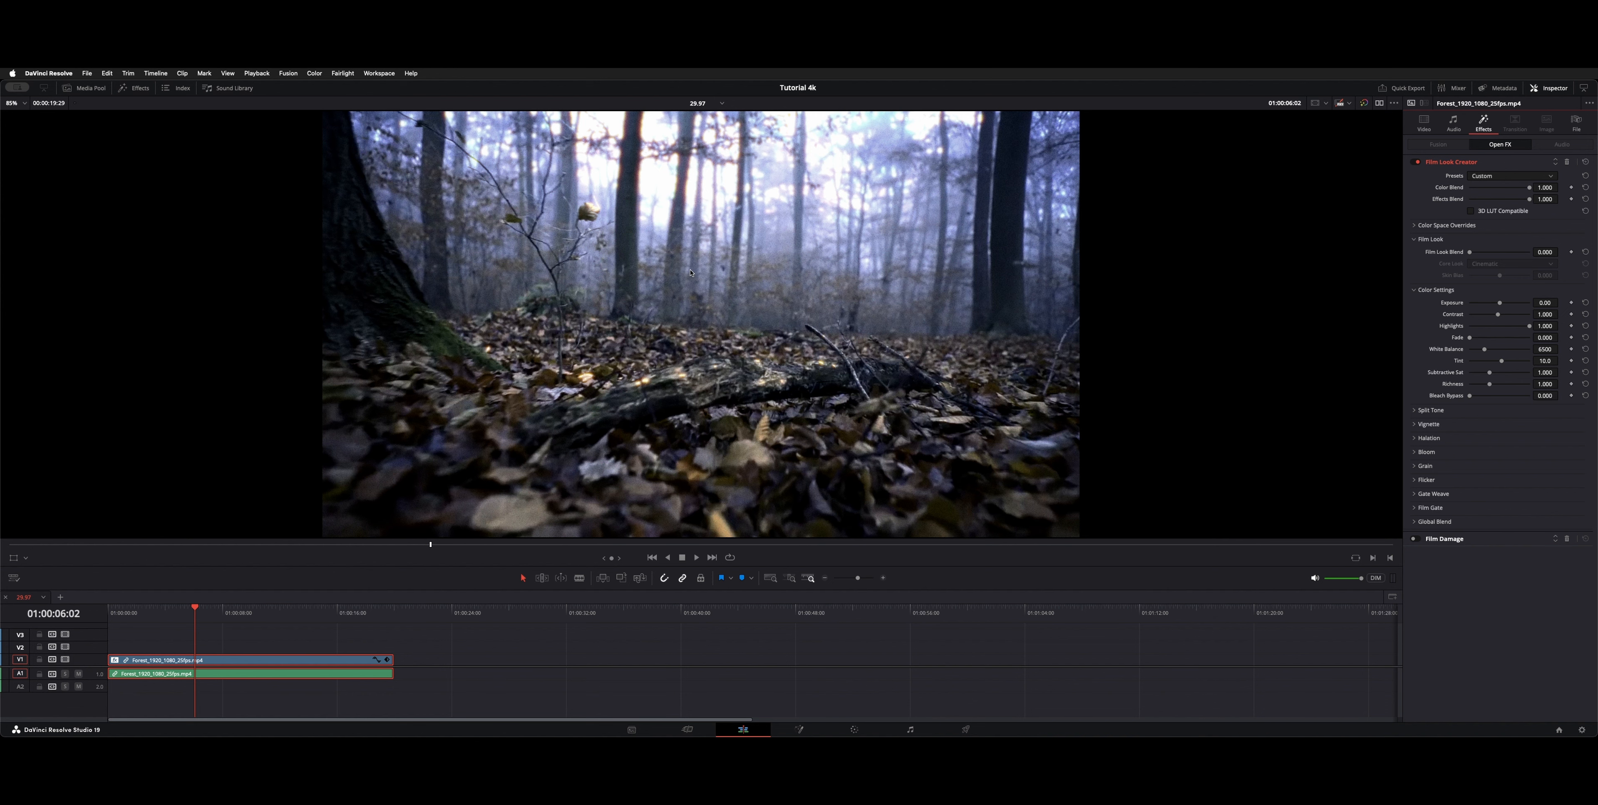
{"action": "left_click", "coordinate": [1525, 176]}
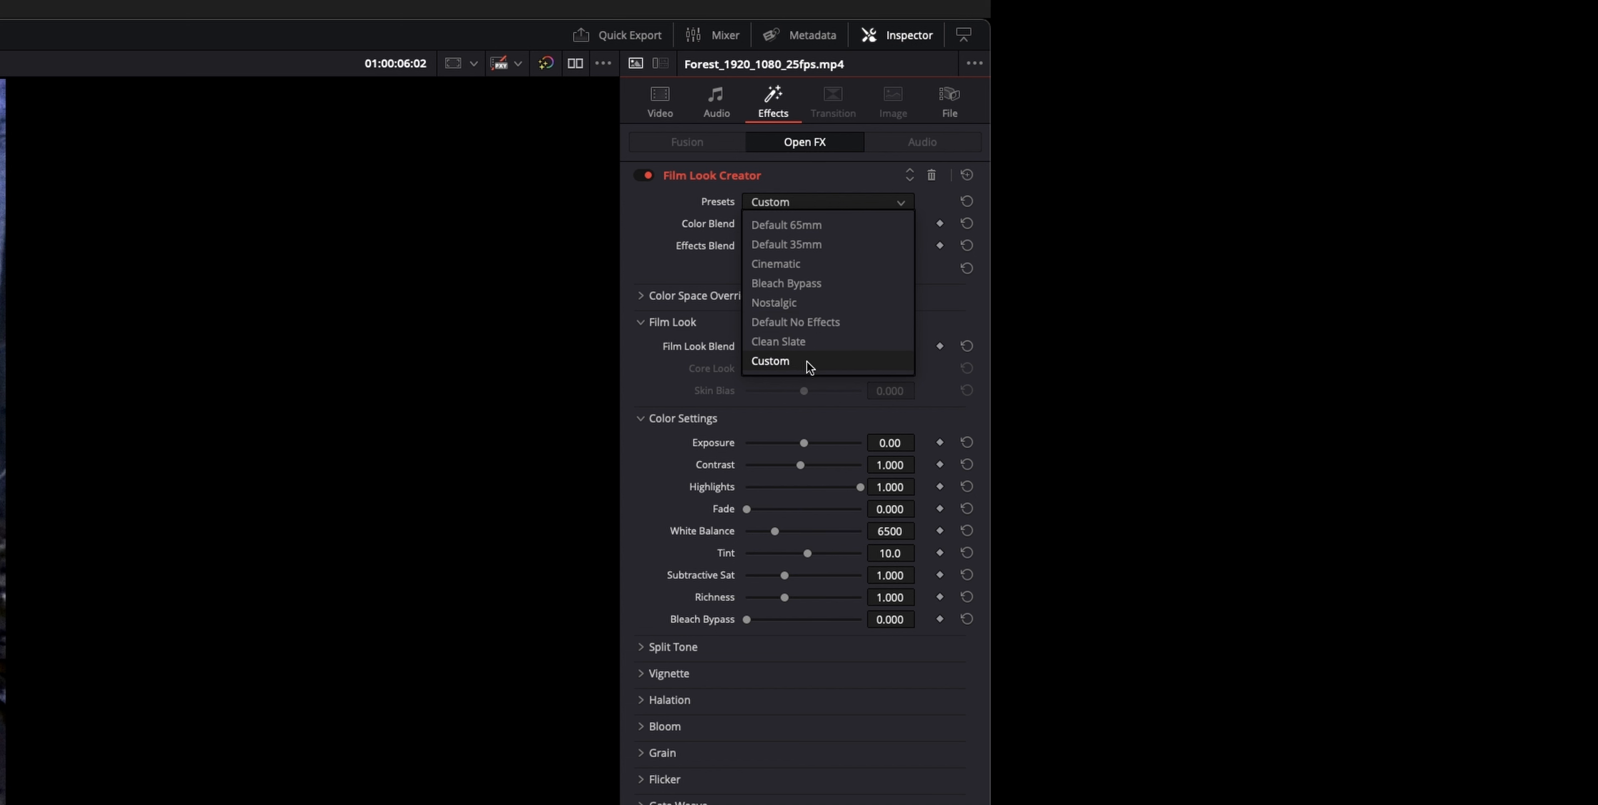
{"action": "left_click", "coordinate": [678, 244]}
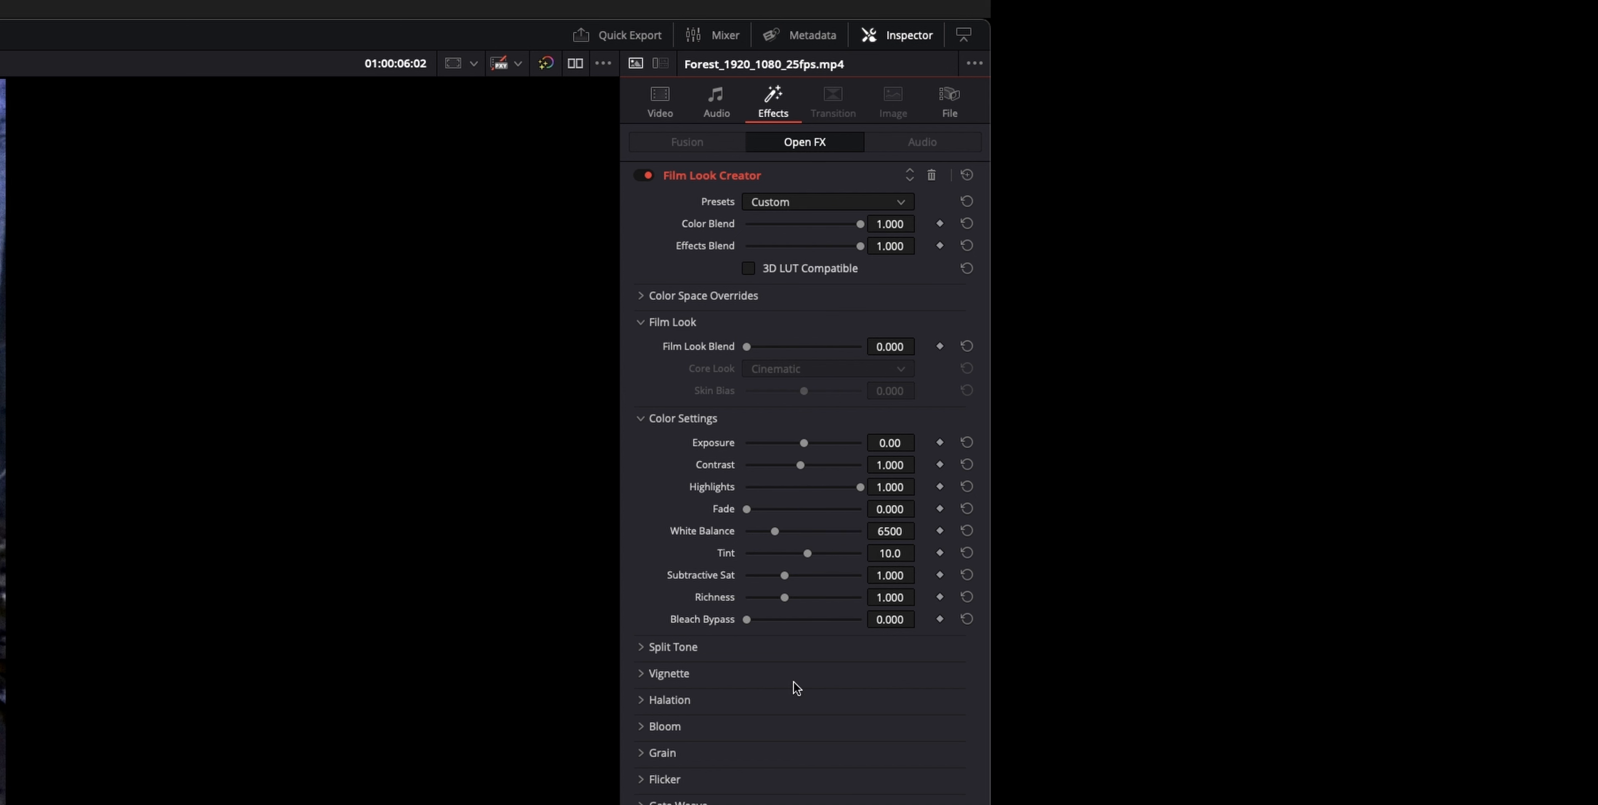
- Try Split Tone in Film Look Creator, varying its amount before returning it to 0, and turn it off
{"action": "left_click", "coordinate": [692, 650]}
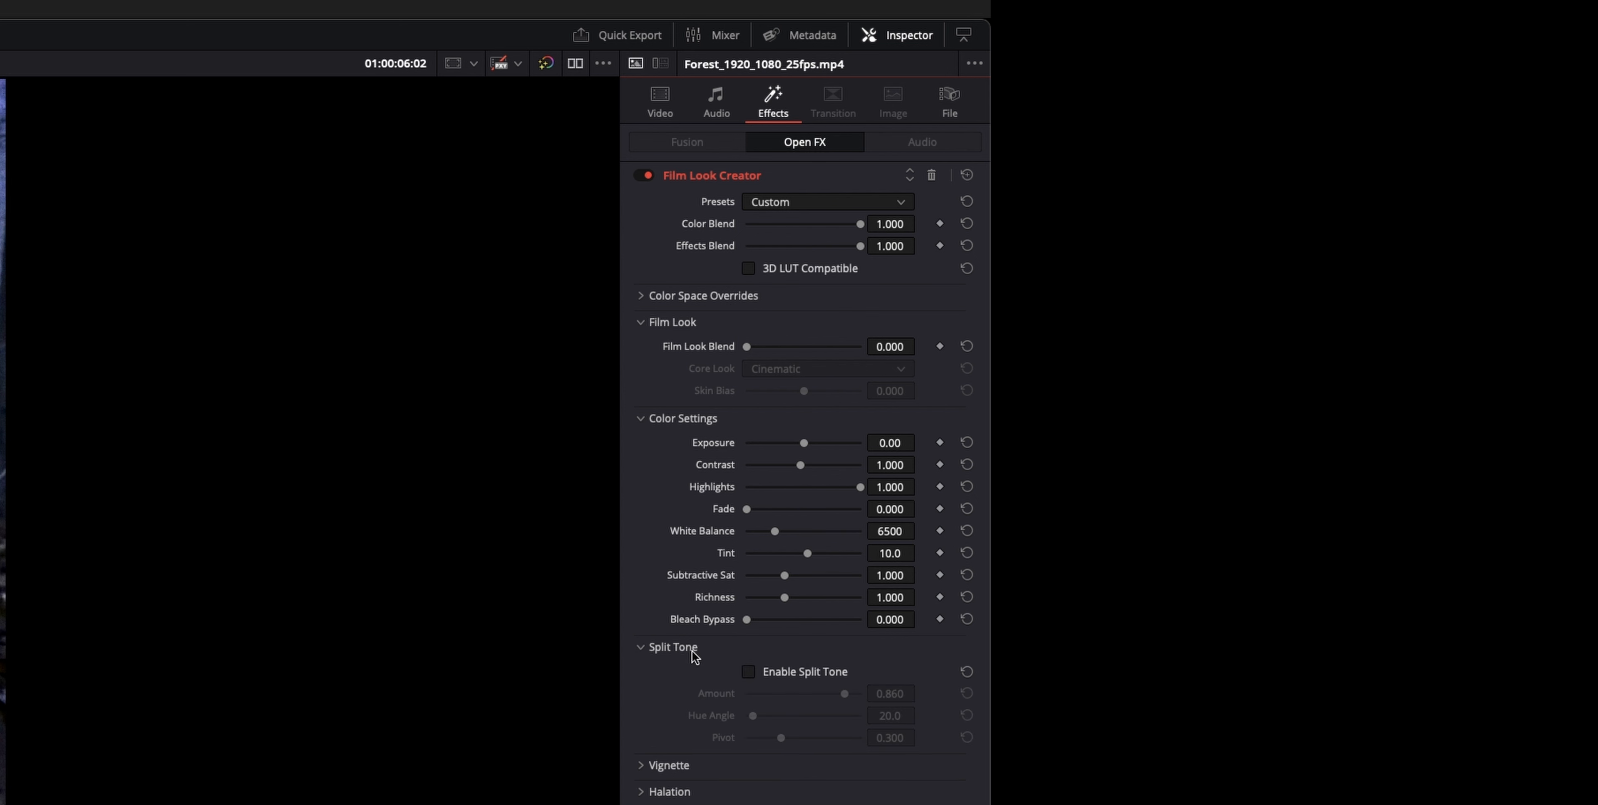
{"action": "left_click", "coordinate": [756, 676]}
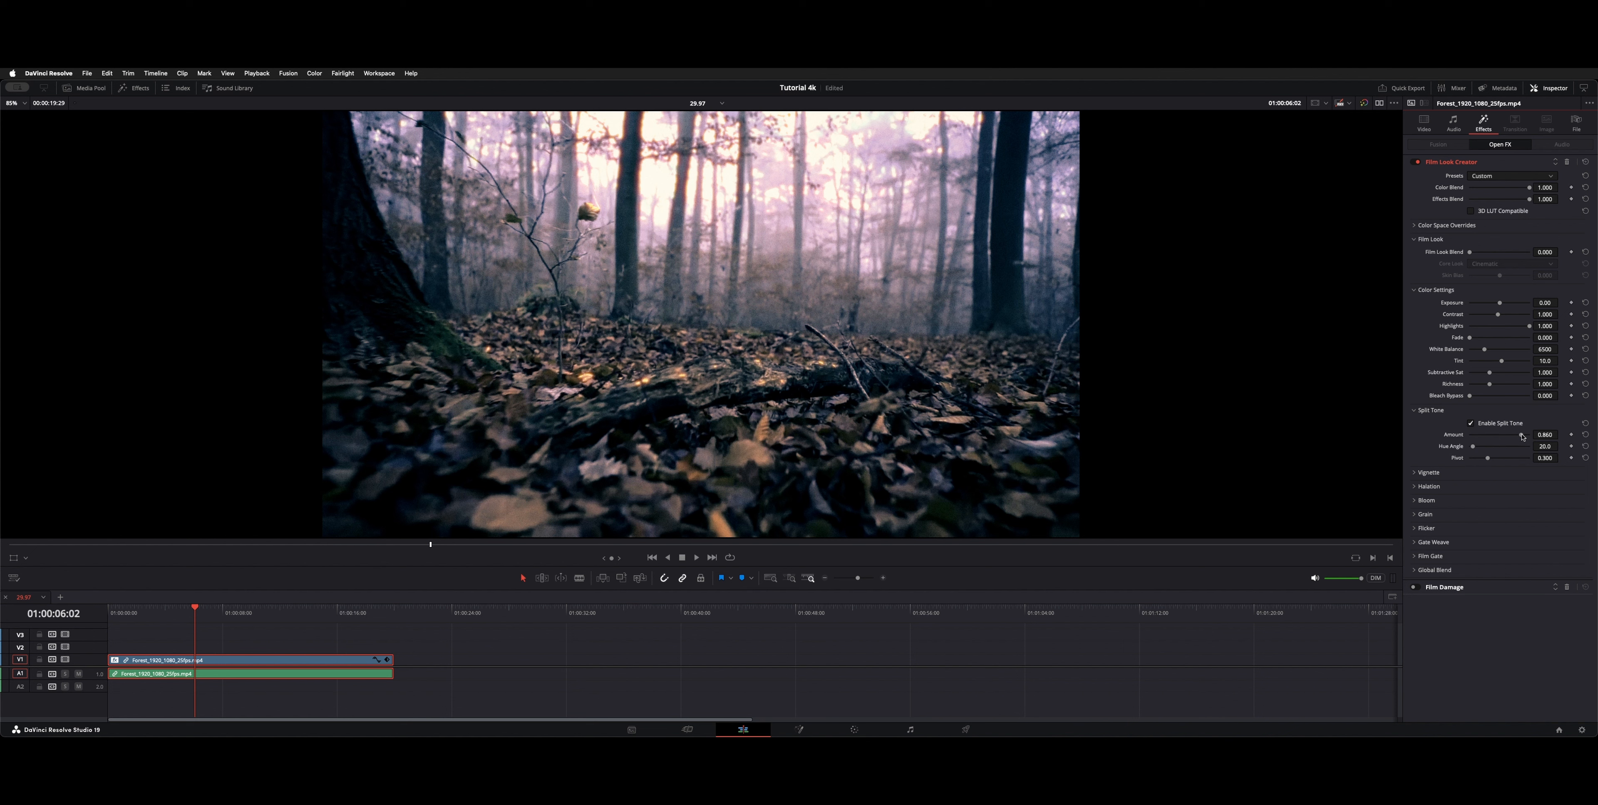
{"action": "left_click", "coordinate": [1466, 439]}
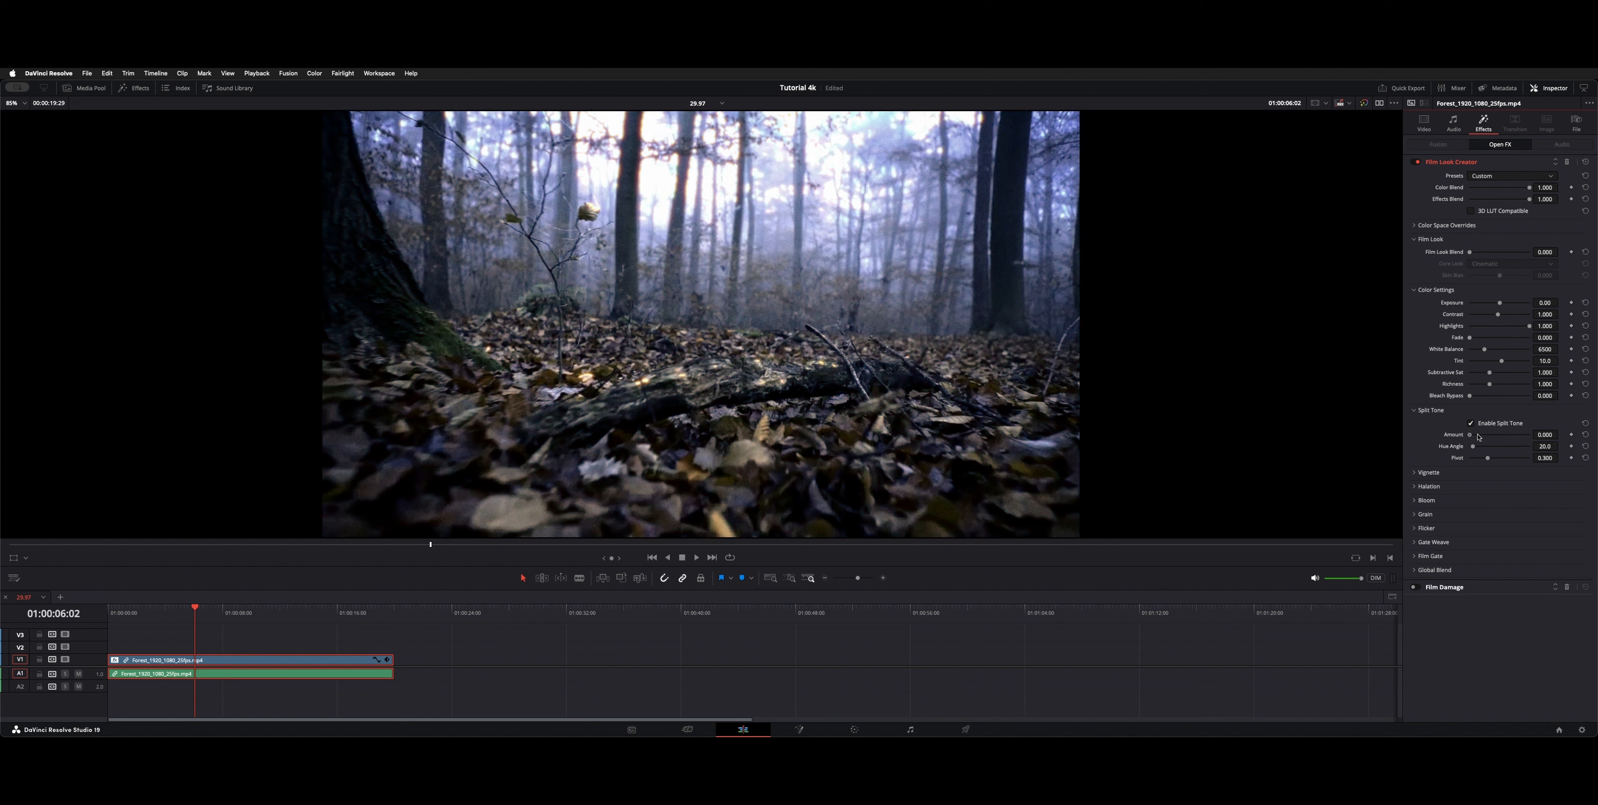
{"action": "left_click_drag", "start_coordinate": [1479, 437], "coordinate": [1508, 438]}
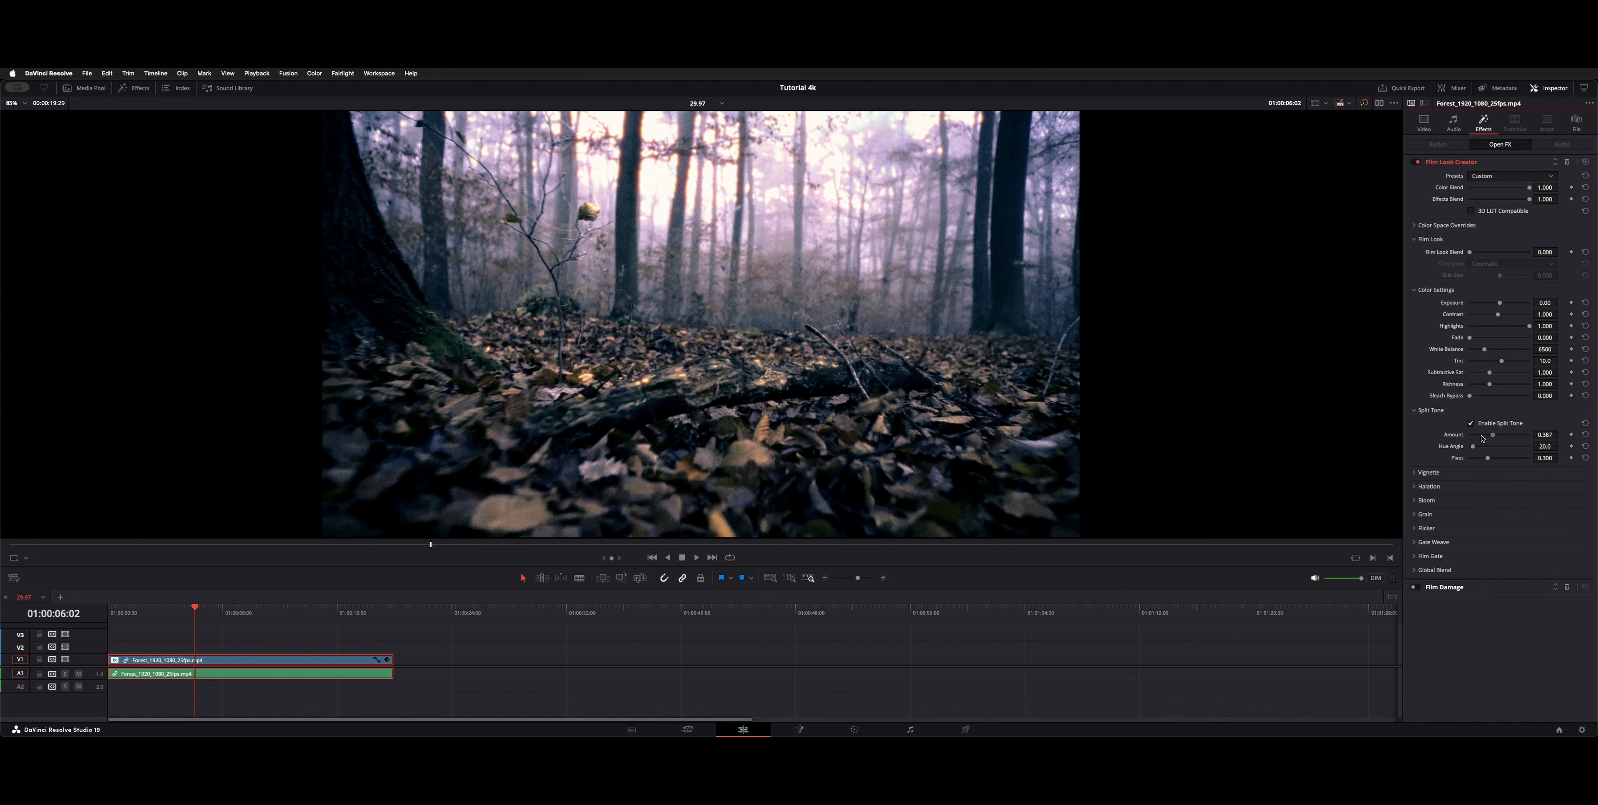
{"action": "left_click_drag", "start_coordinate": [1482, 438], "coordinate": [1468, 437]}
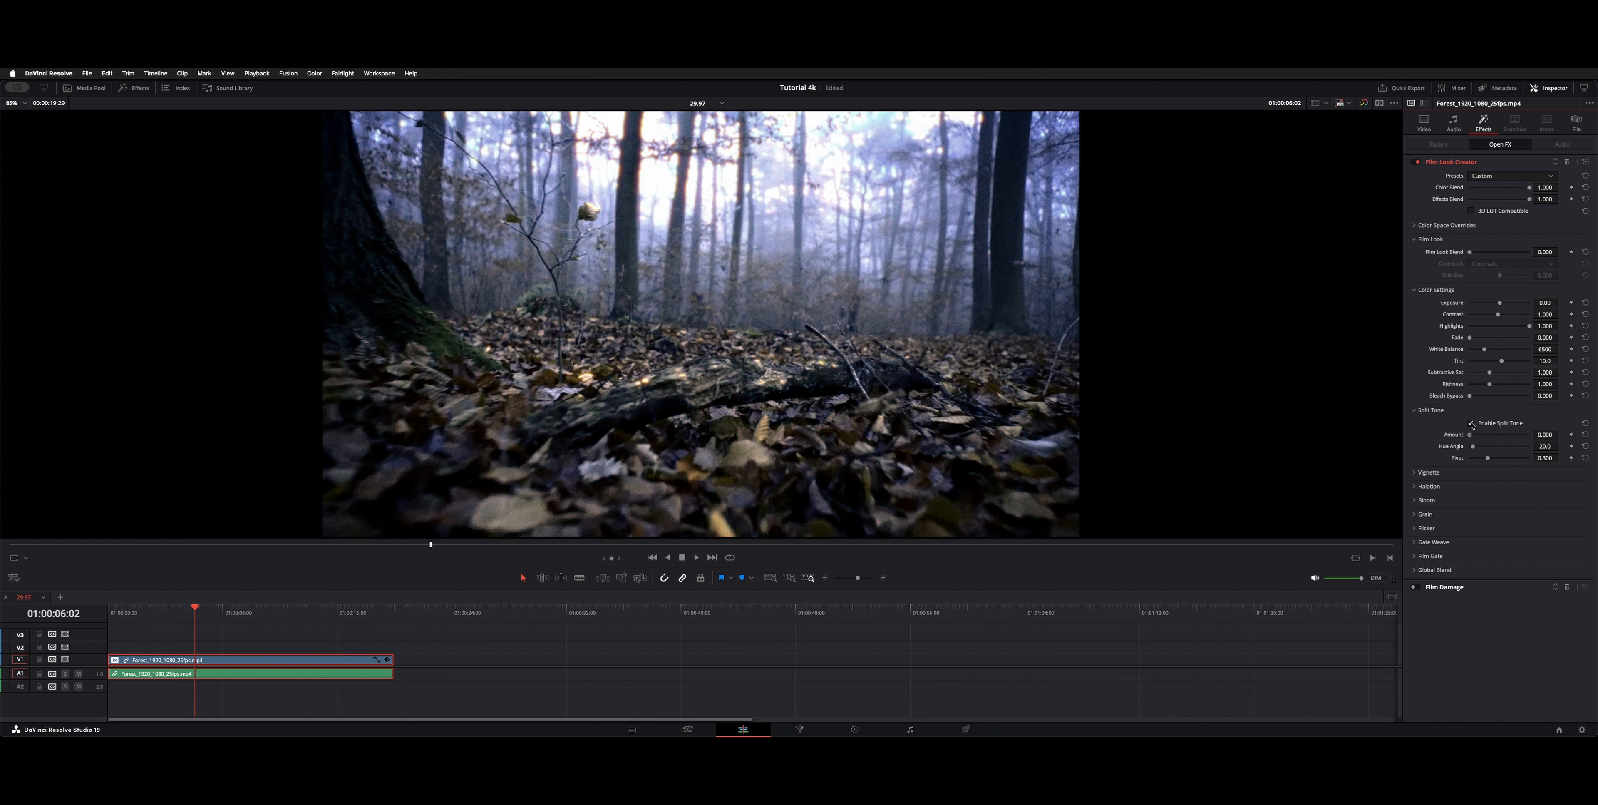
{"action": "left_click", "coordinate": [1417, 411]}
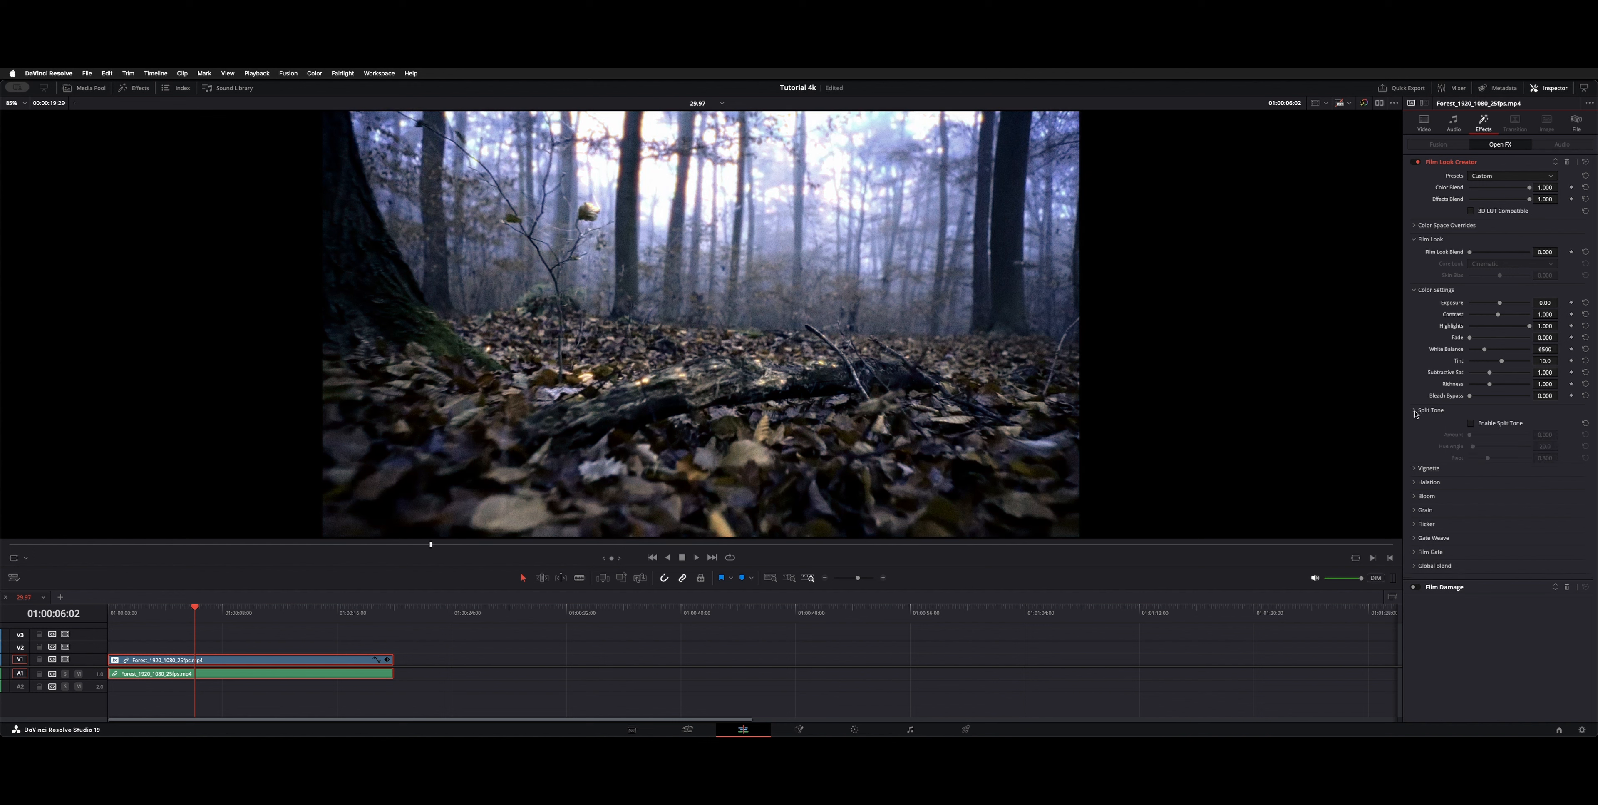
- Compare the forest clip with and without the Film Look Creator vignette, leaving Vignette enabled
{"action": "left_click", "coordinate": [1415, 424]}
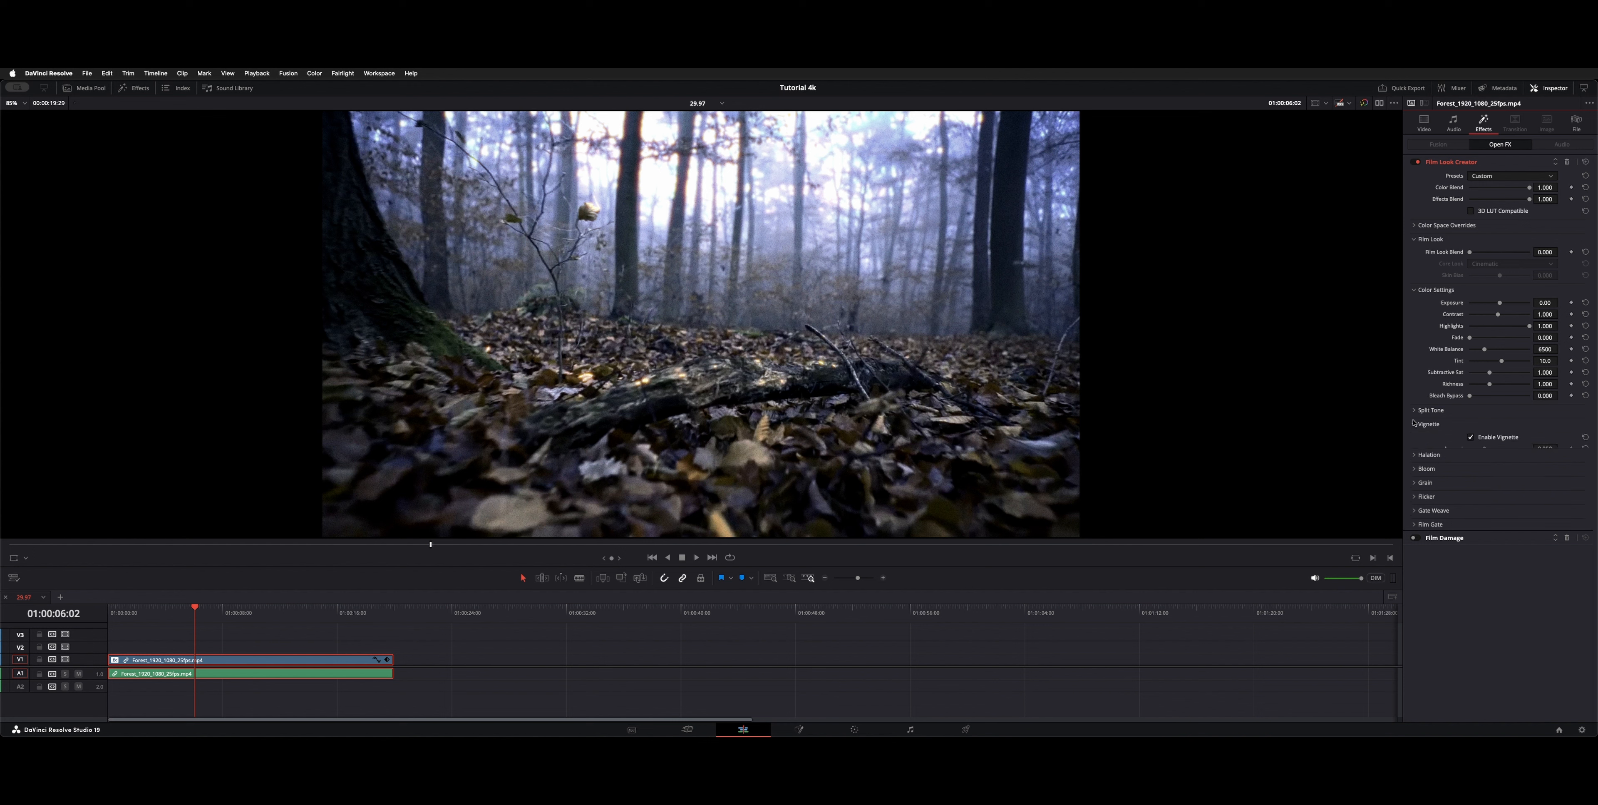
{"action": "left_click", "coordinate": [1472, 438]}
{"action": "left_click", "coordinate": [1472, 438]}
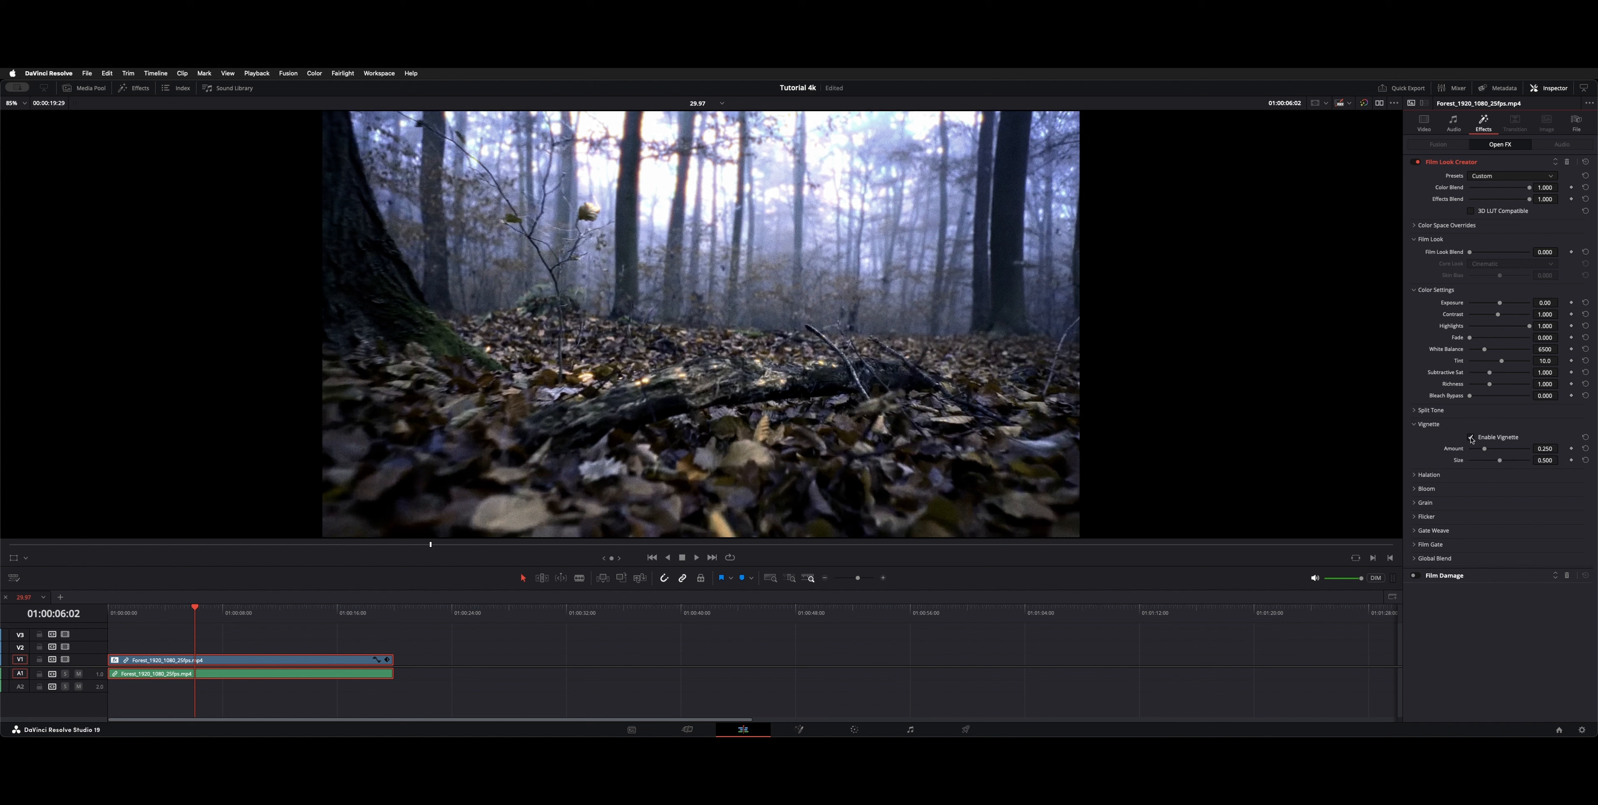
{"action": "left_click", "coordinate": [1415, 426]}
- Compare the clip with and without Halation, leaving Halation enabled
{"action": "left_click", "coordinate": [1415, 438]}
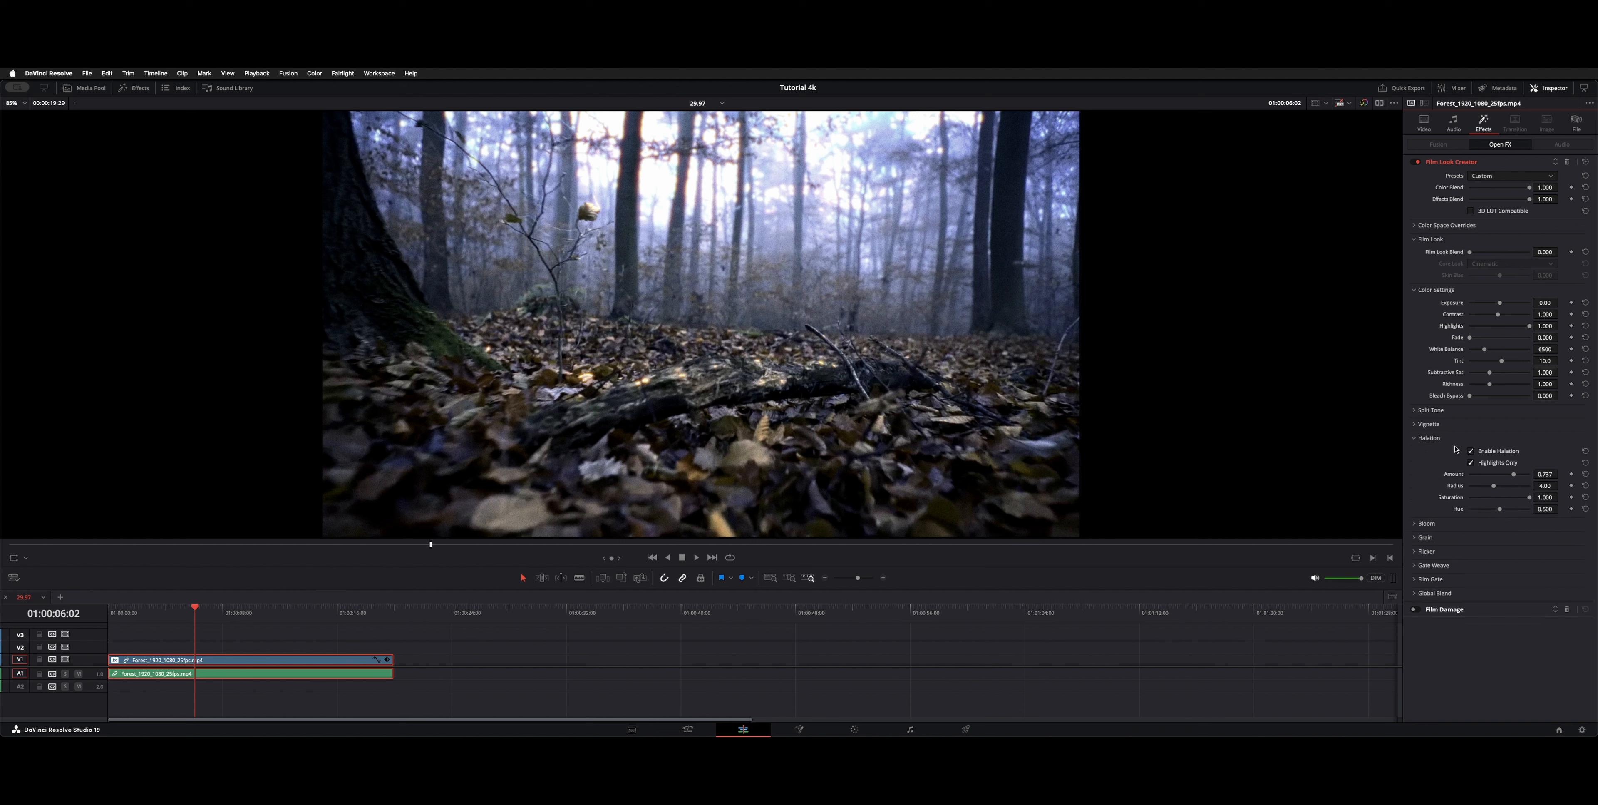
{"action": "left_click", "coordinate": [1471, 452]}
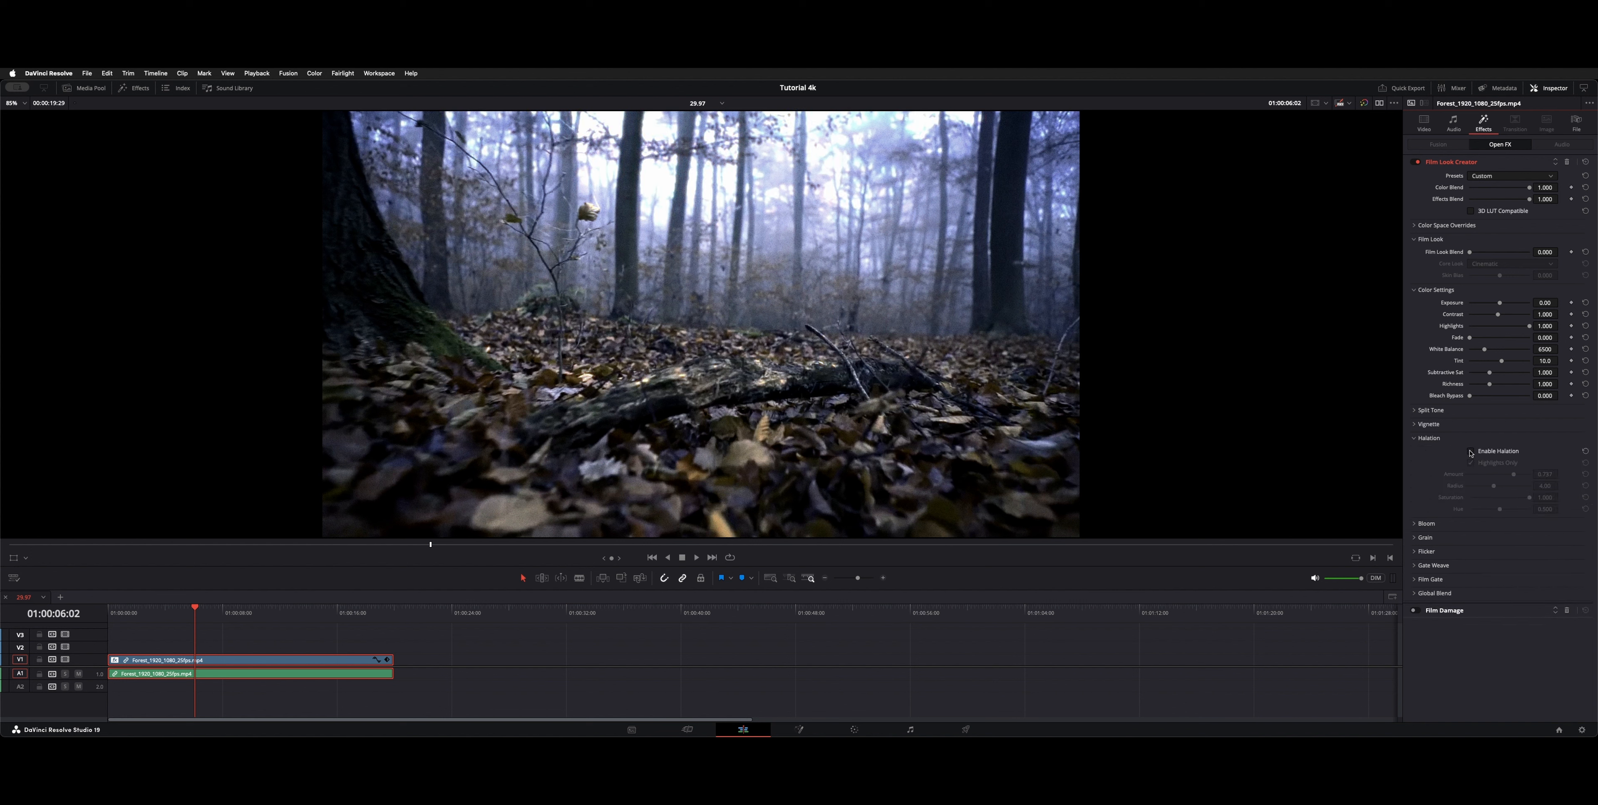
{"action": "left_click", "coordinate": [1471, 451]}
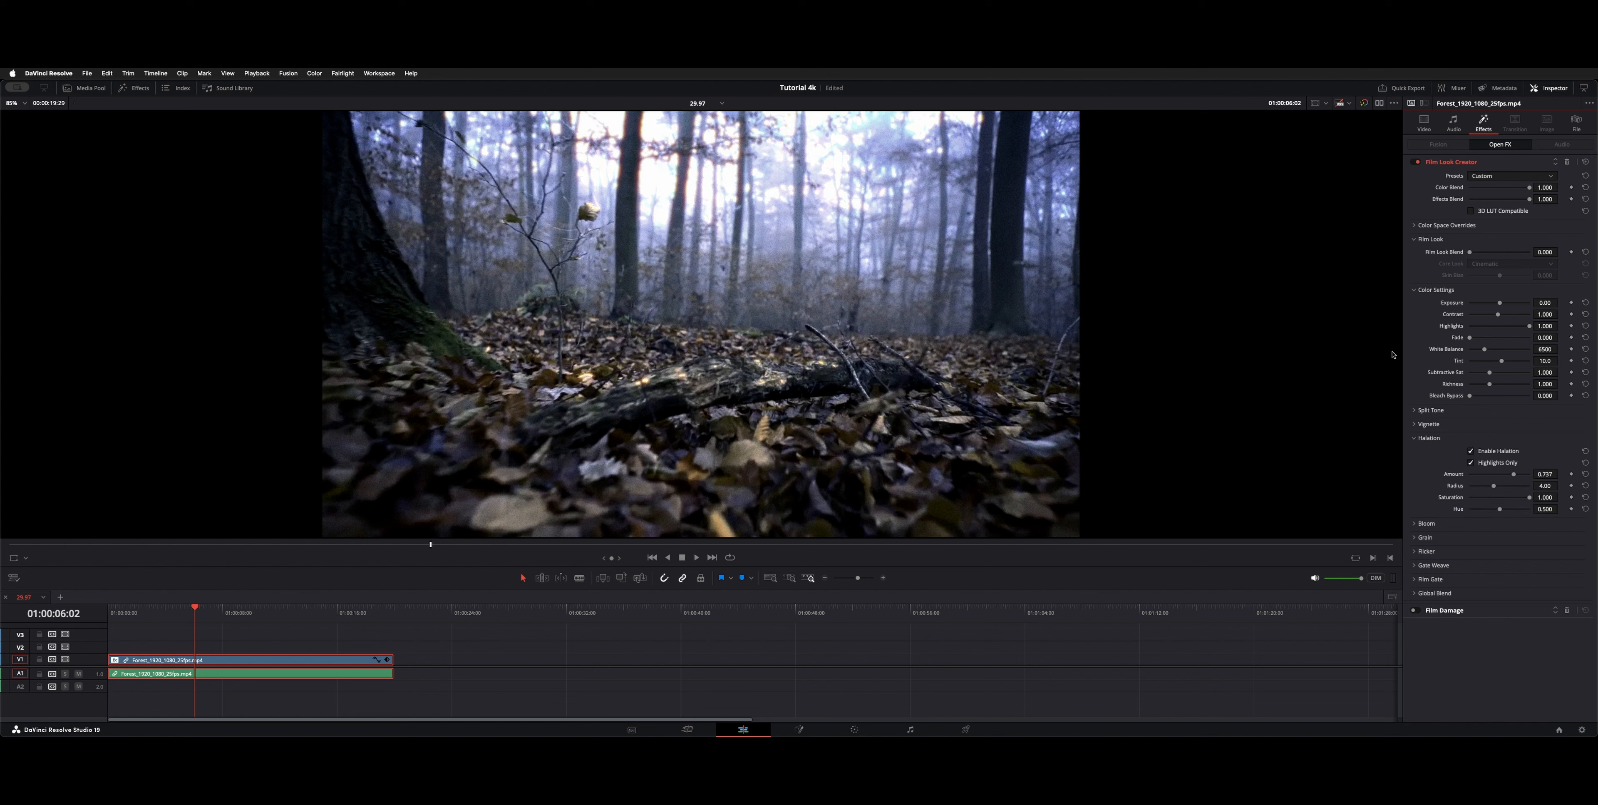
{"action": "left_click", "coordinate": [1415, 438]}
- Compare the clip with and without Bloom, leaving Bloom enabled
{"action": "left_click", "coordinate": [1414, 452]}
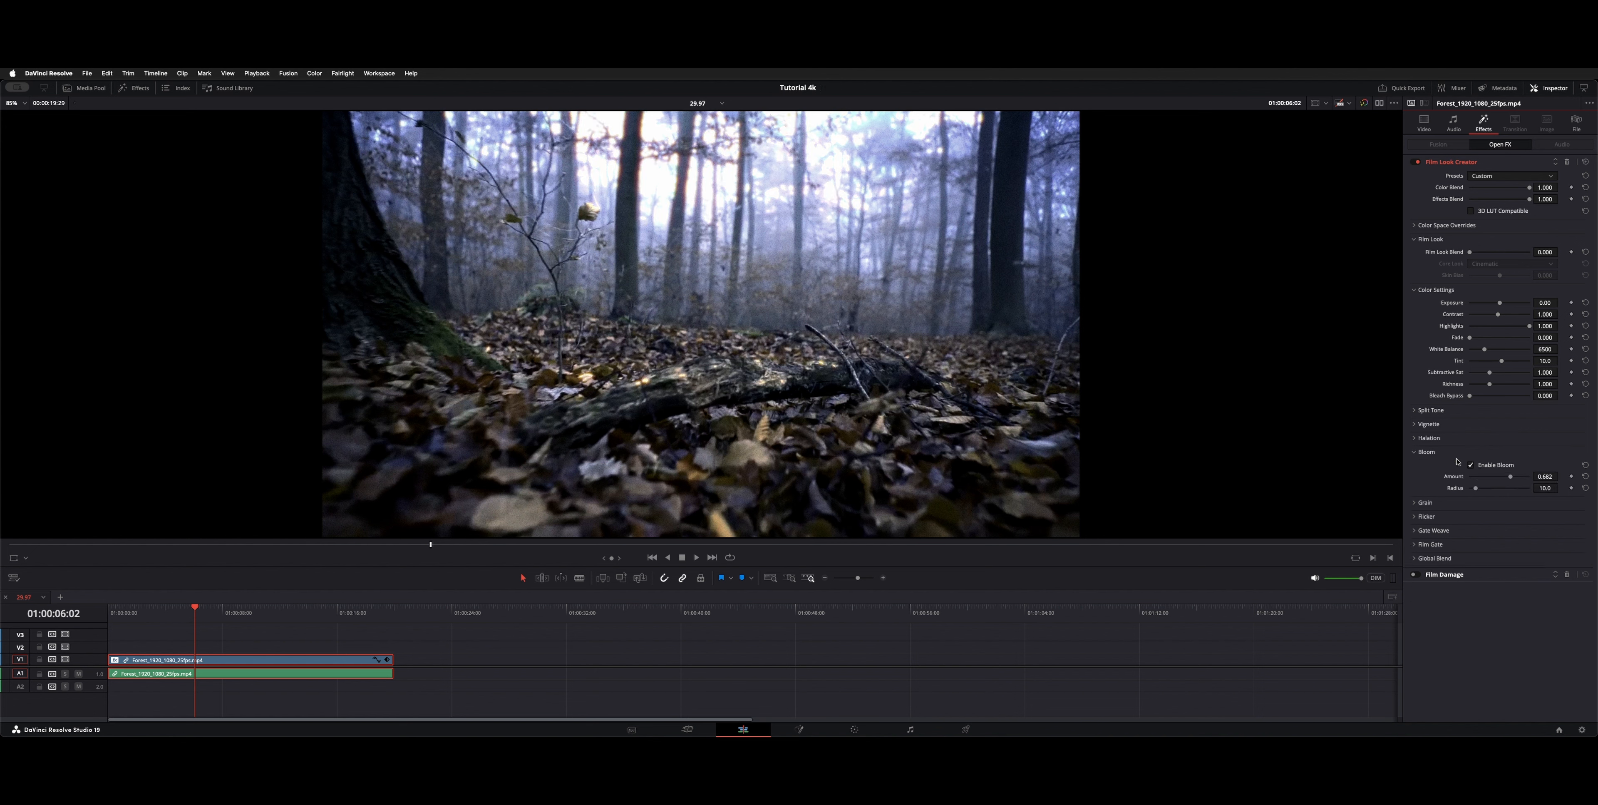
{"action": "left_click", "coordinate": [1470, 465]}
{"action": "left_click", "coordinate": [1471, 466]}
{"action": "left_click", "coordinate": [1471, 466]}
{"action": "left_click", "coordinate": [1471, 466]}
{"action": "left_click", "coordinate": [1414, 453]}
- Review the Grain settings and play the clip from 01:00:01:06 to check the Flicker effect
{"action": "left_click", "coordinate": [1414, 466]}
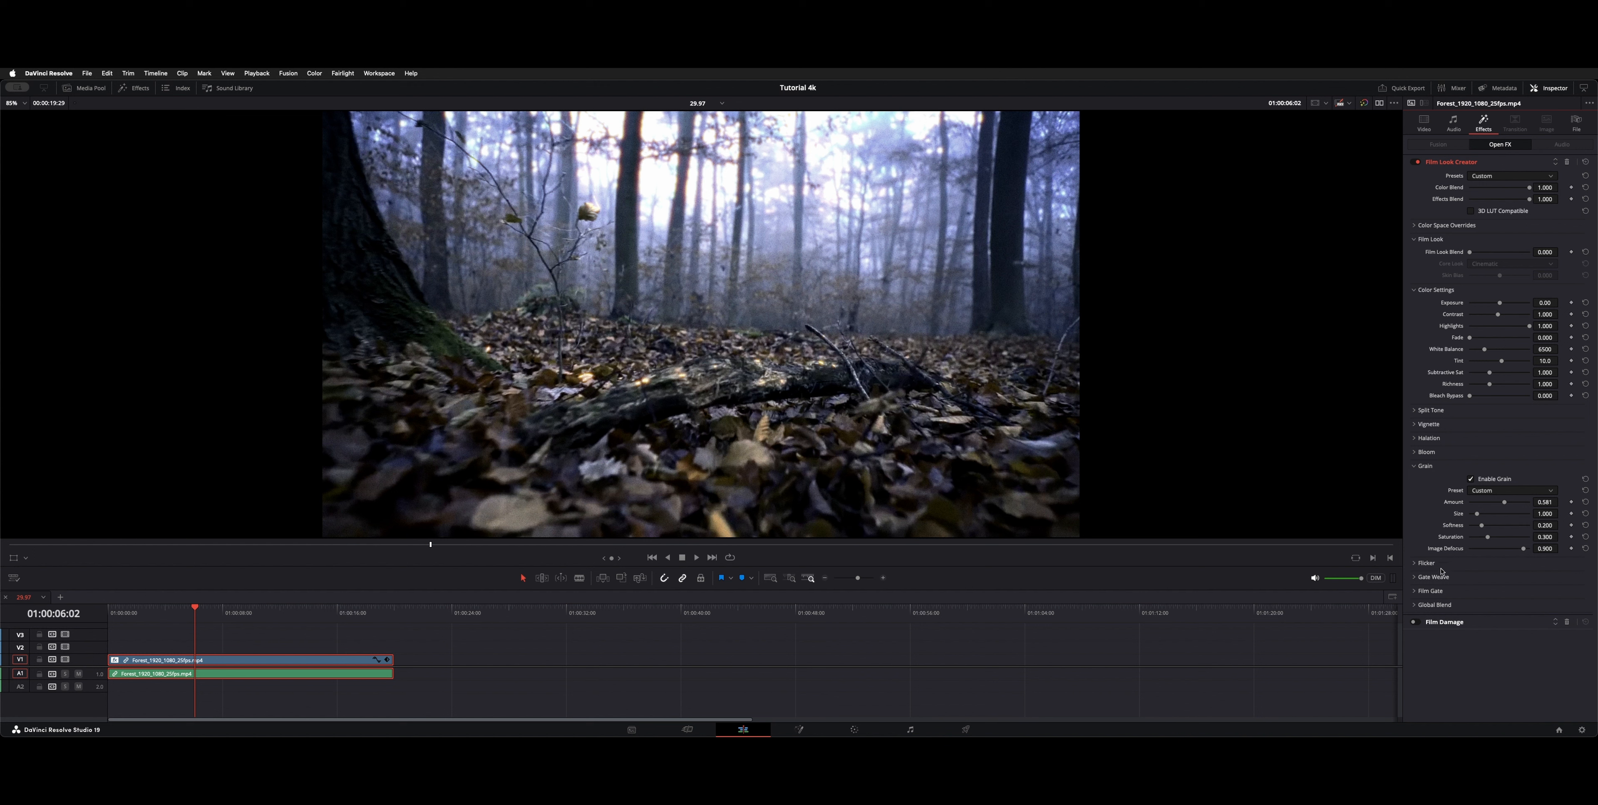
{"action": "left_click", "coordinate": [1416, 467]}
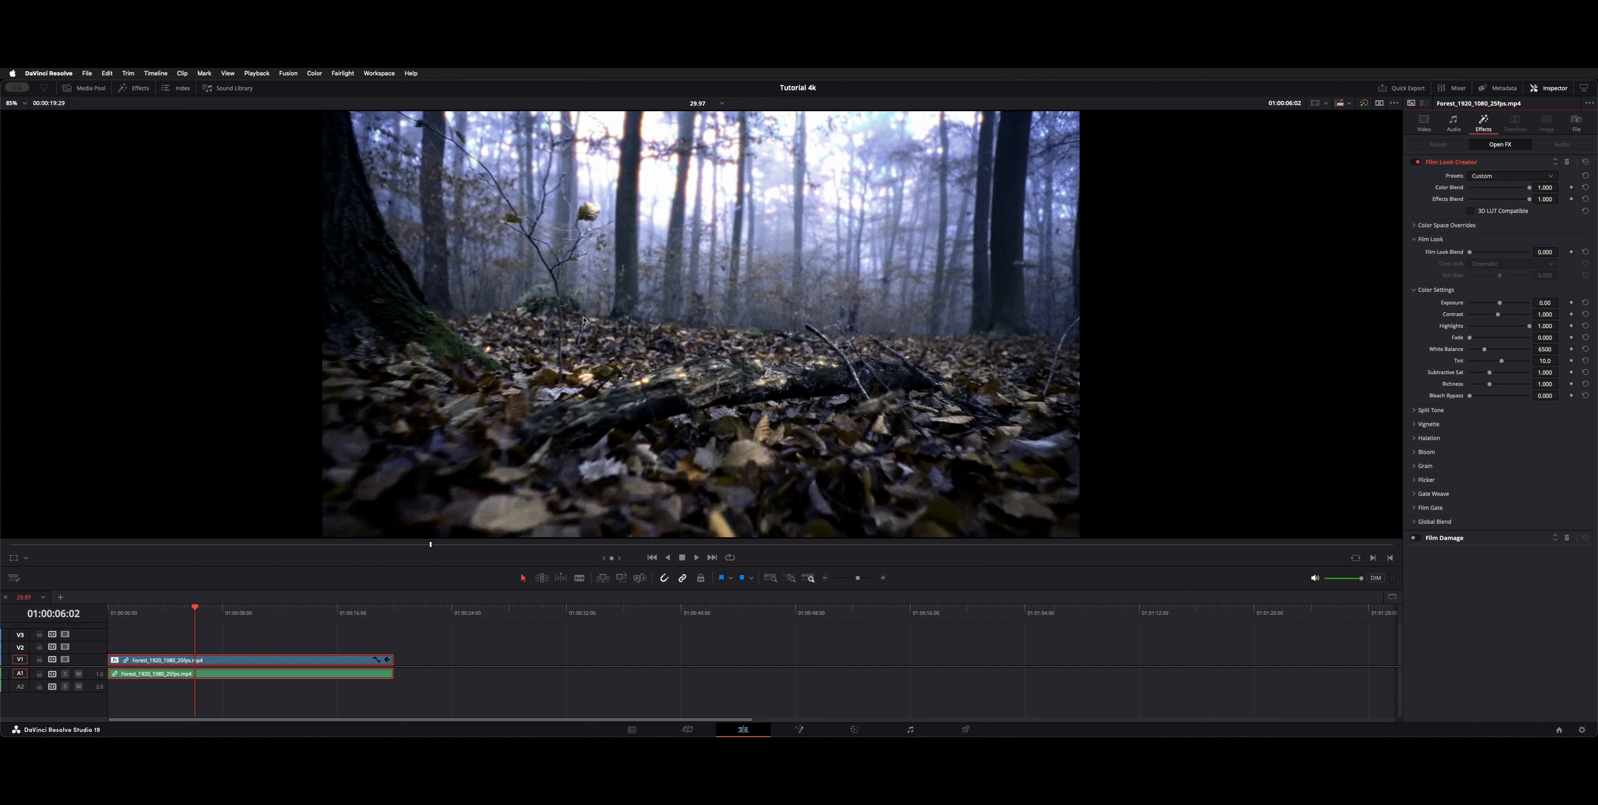
{"action": "left_click", "coordinate": [1416, 481]}
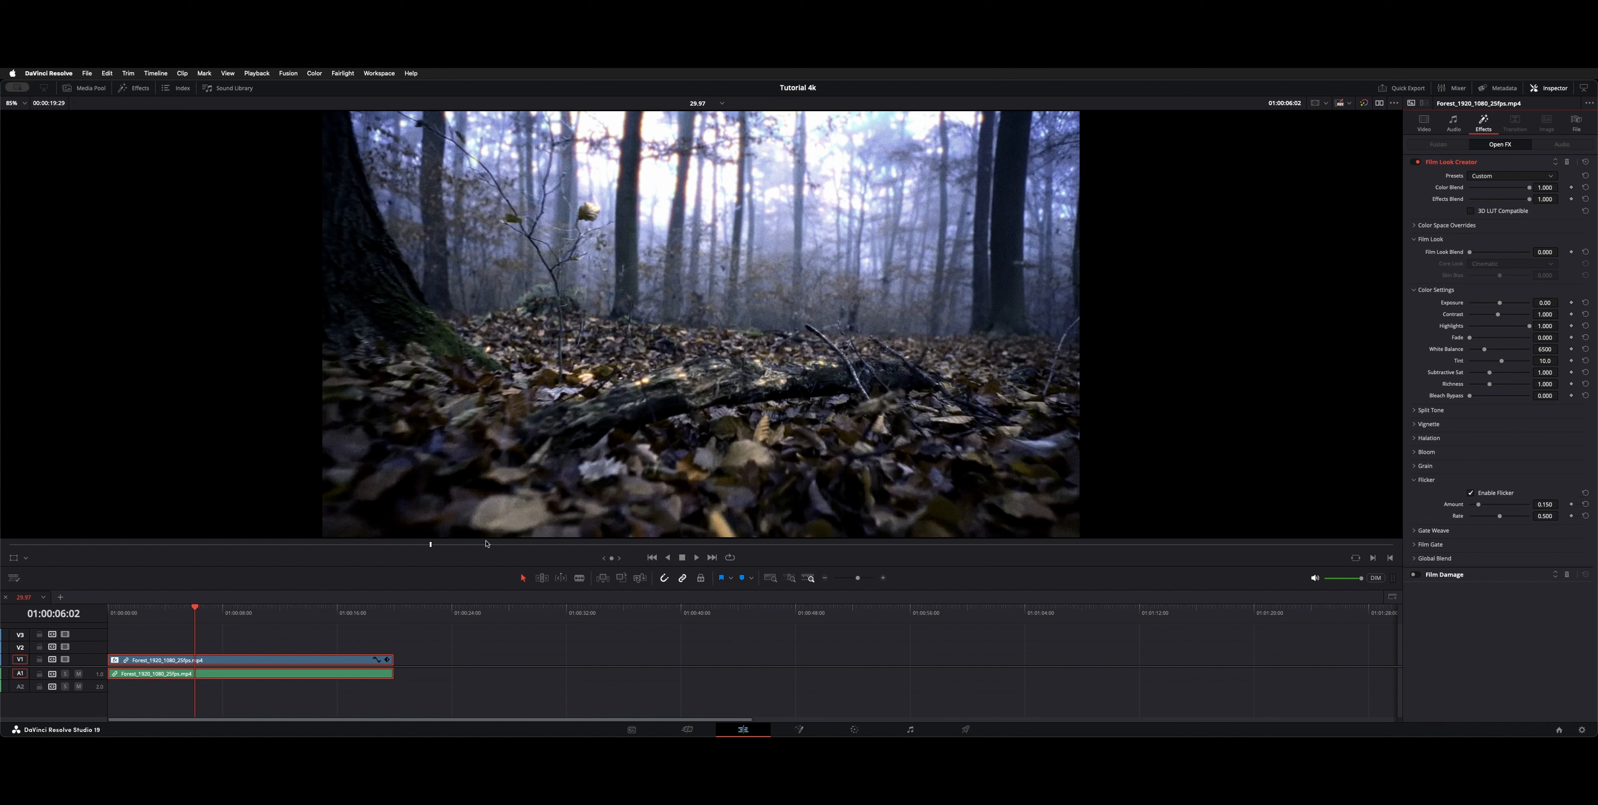
{"action": "left_click_drag", "start_coordinate": [189, 619], "coordinate": [127, 614]}
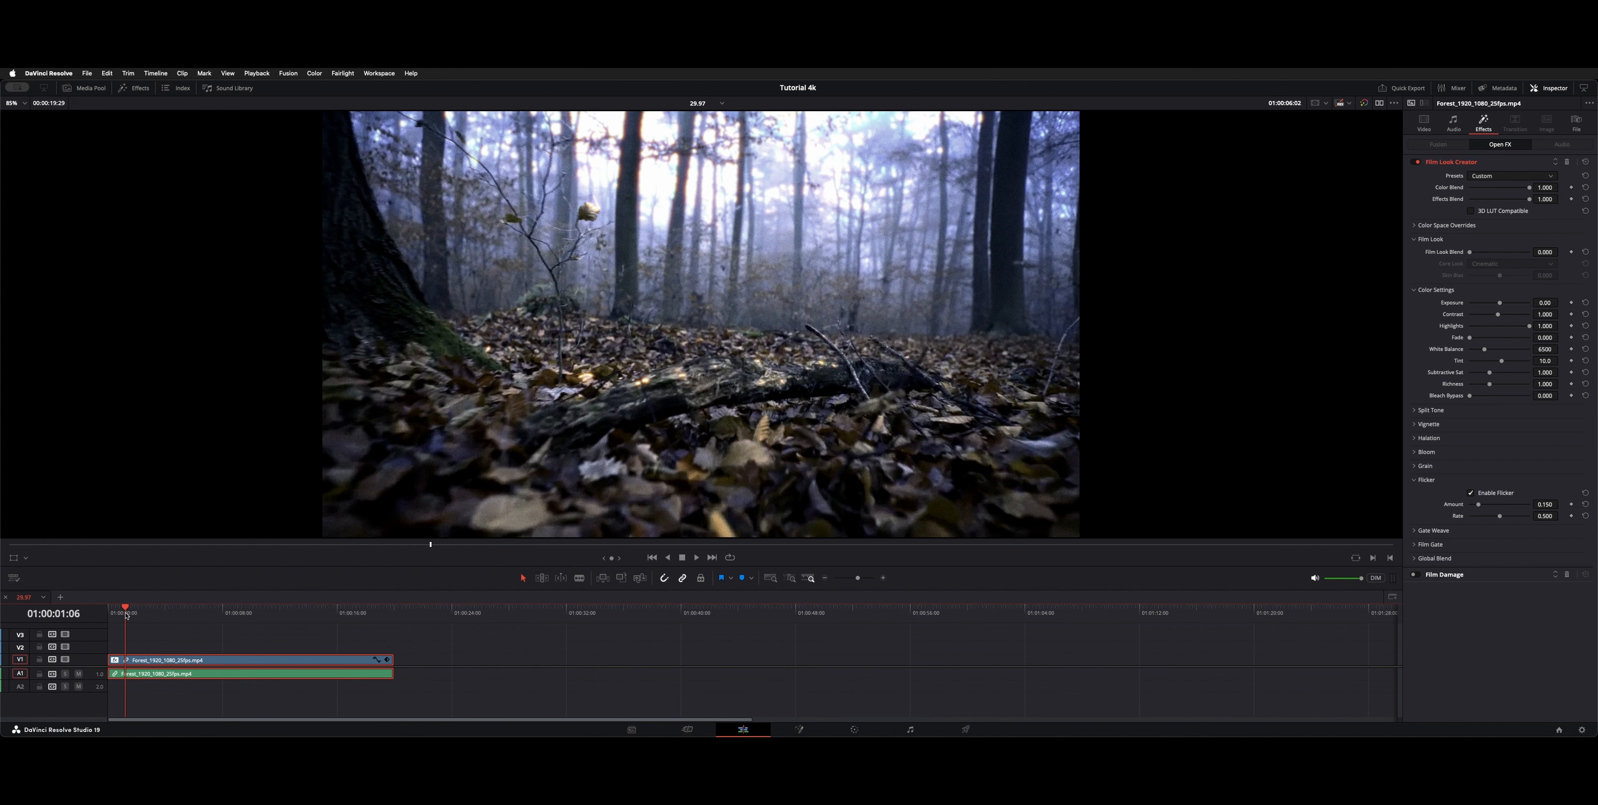
{"action": "key", "text": "space"}
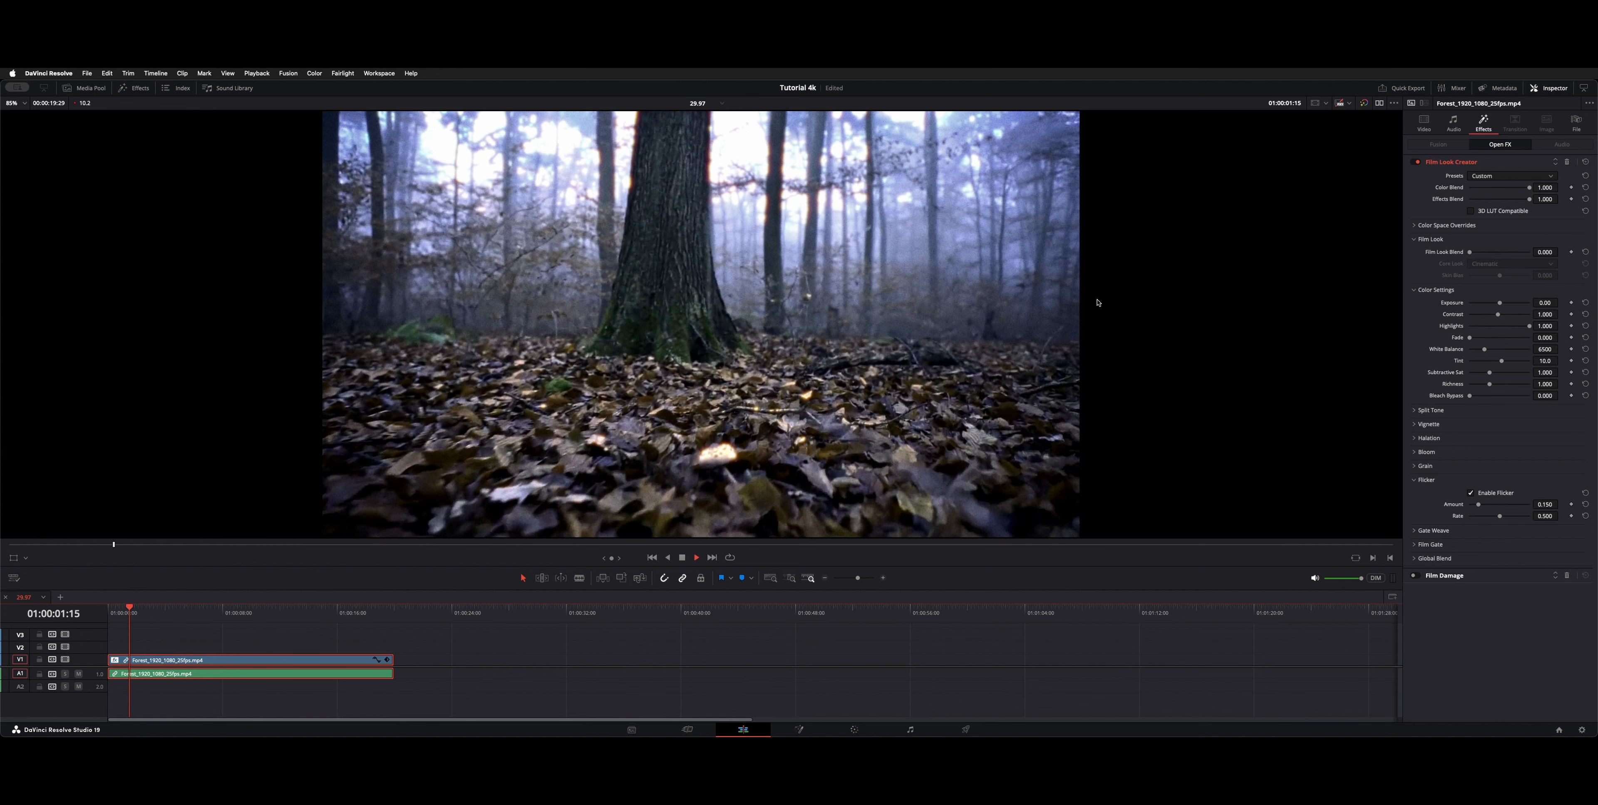
{"action": "left_click", "coordinate": [1425, 480]}
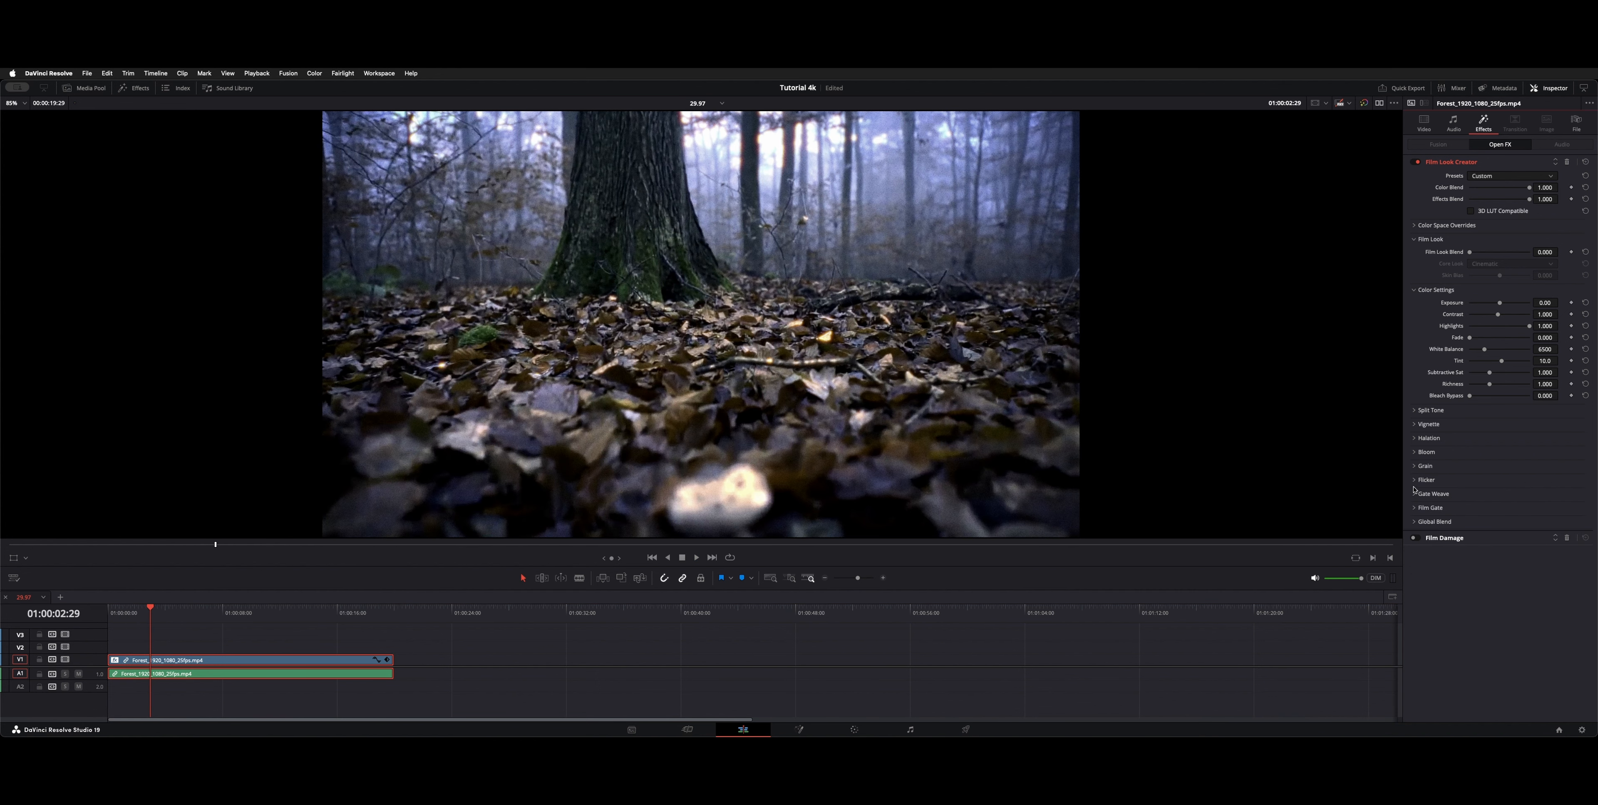
- Try Gate Weave on the clip by playing it from 01:00:00:25, and disable the effect again
{"action": "left_click", "coordinate": [1415, 494]}
{"action": "left_click", "coordinate": [1470, 507]}
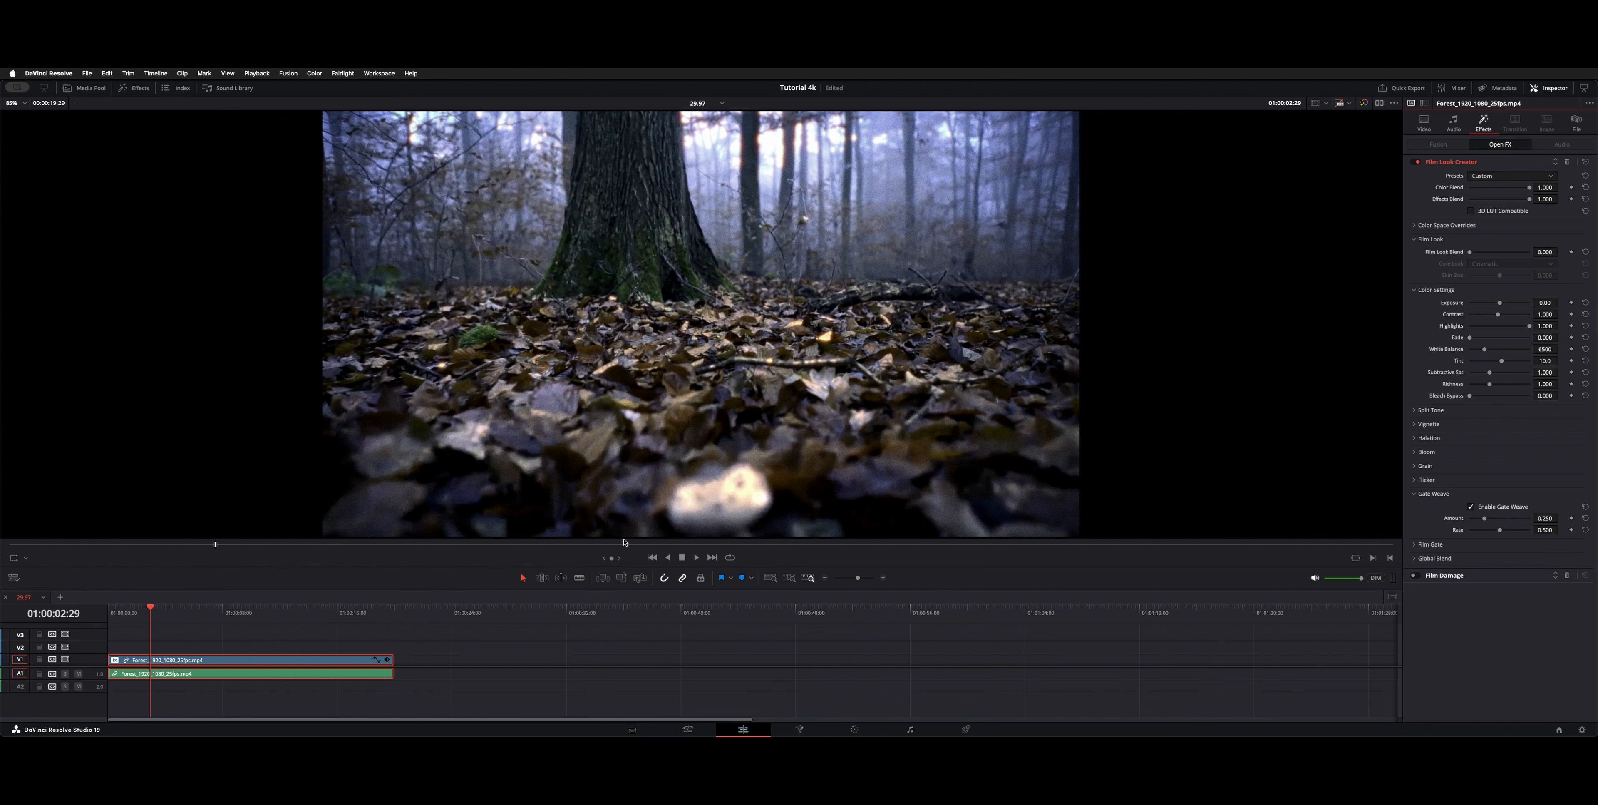
{"action": "left_click", "coordinate": [118, 601]}
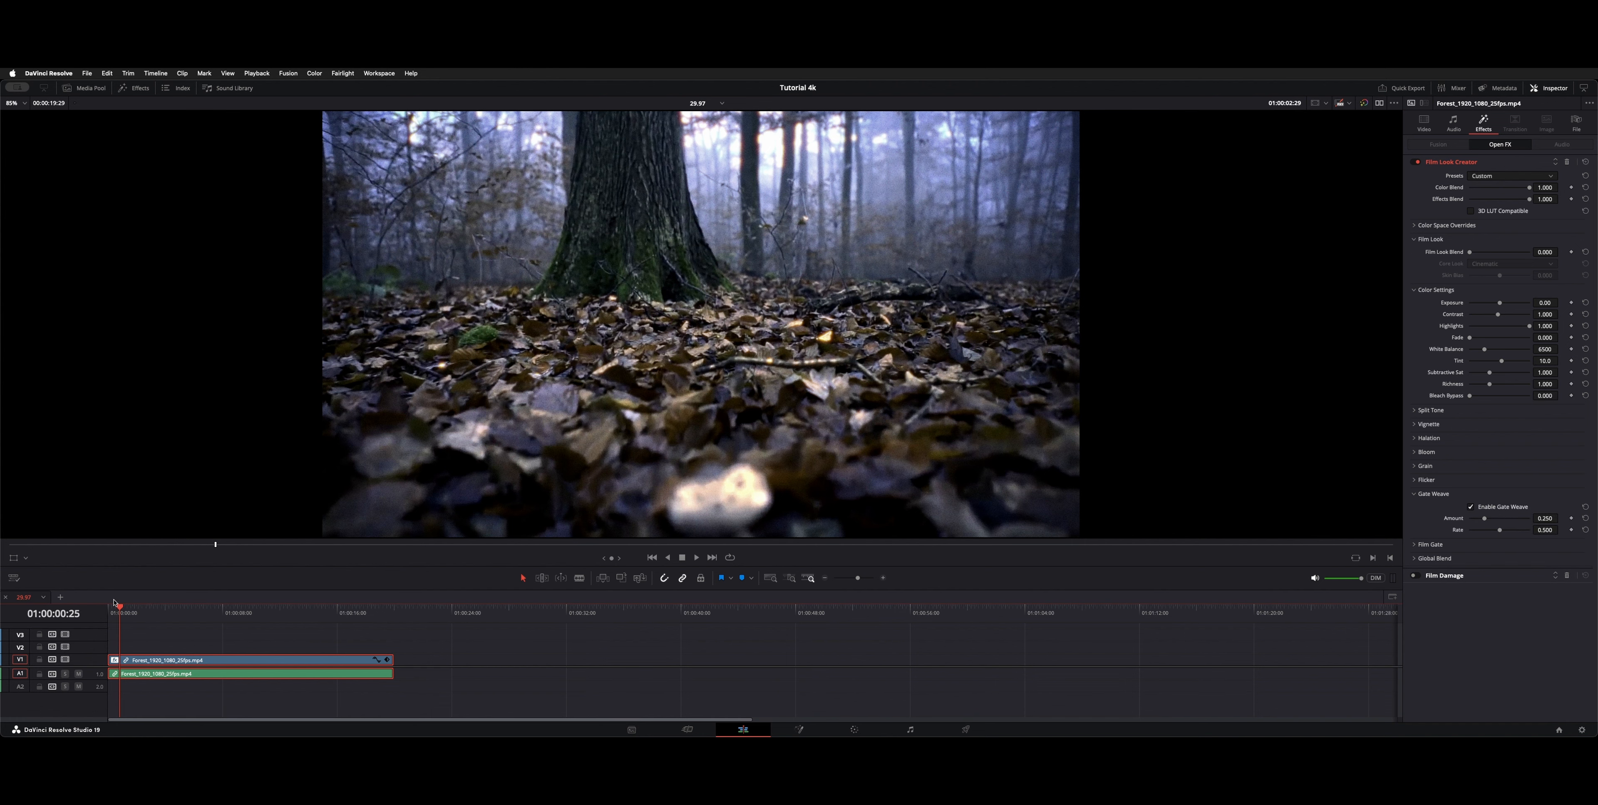
{"action": "key", "text": "space"}
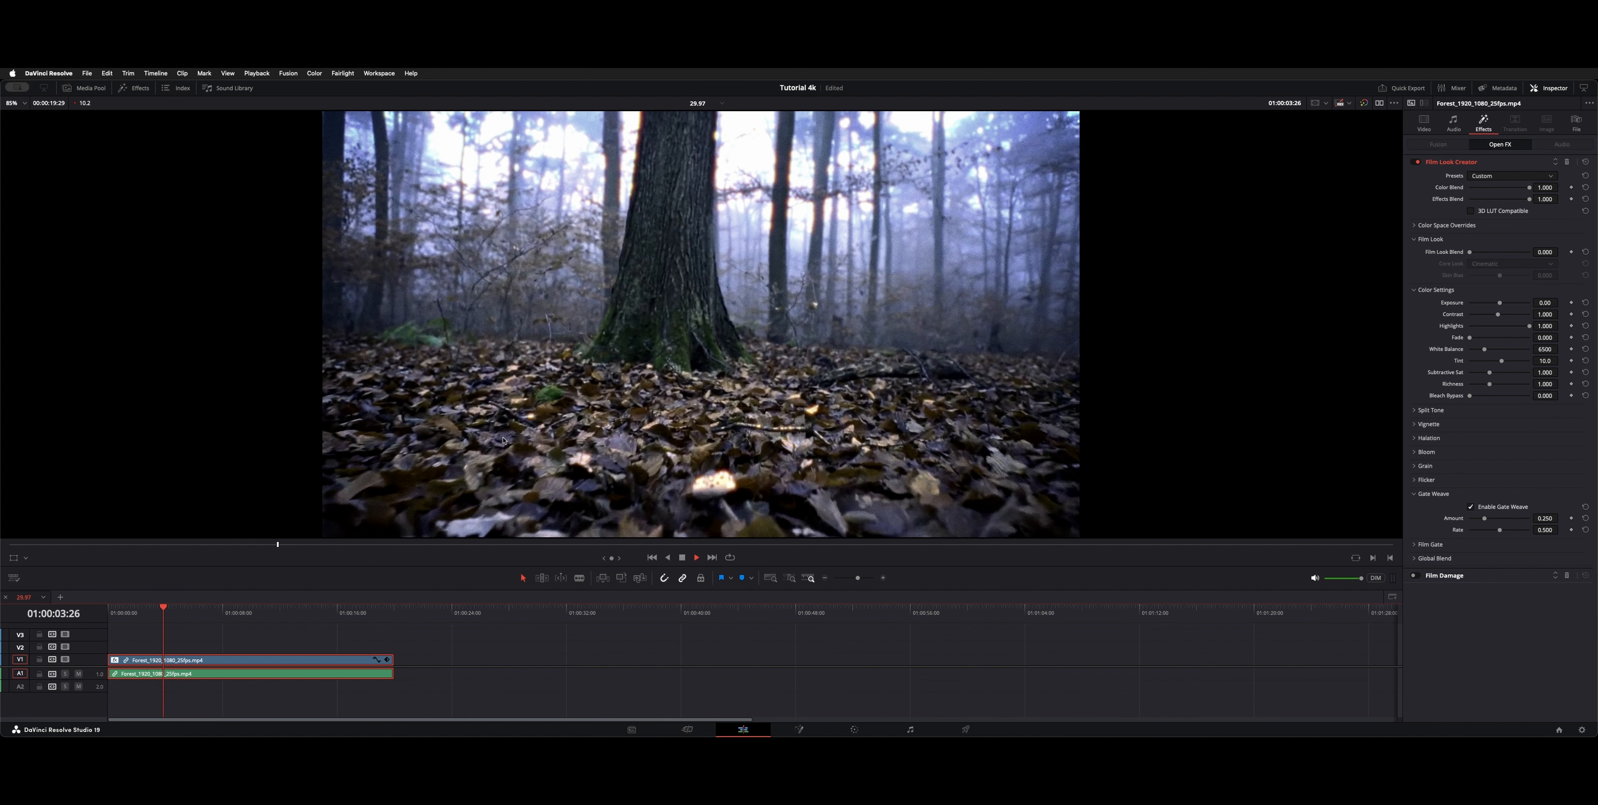
{"action": "key", "text": "space"}
{"action": "left_click", "coordinate": [1471, 508]}
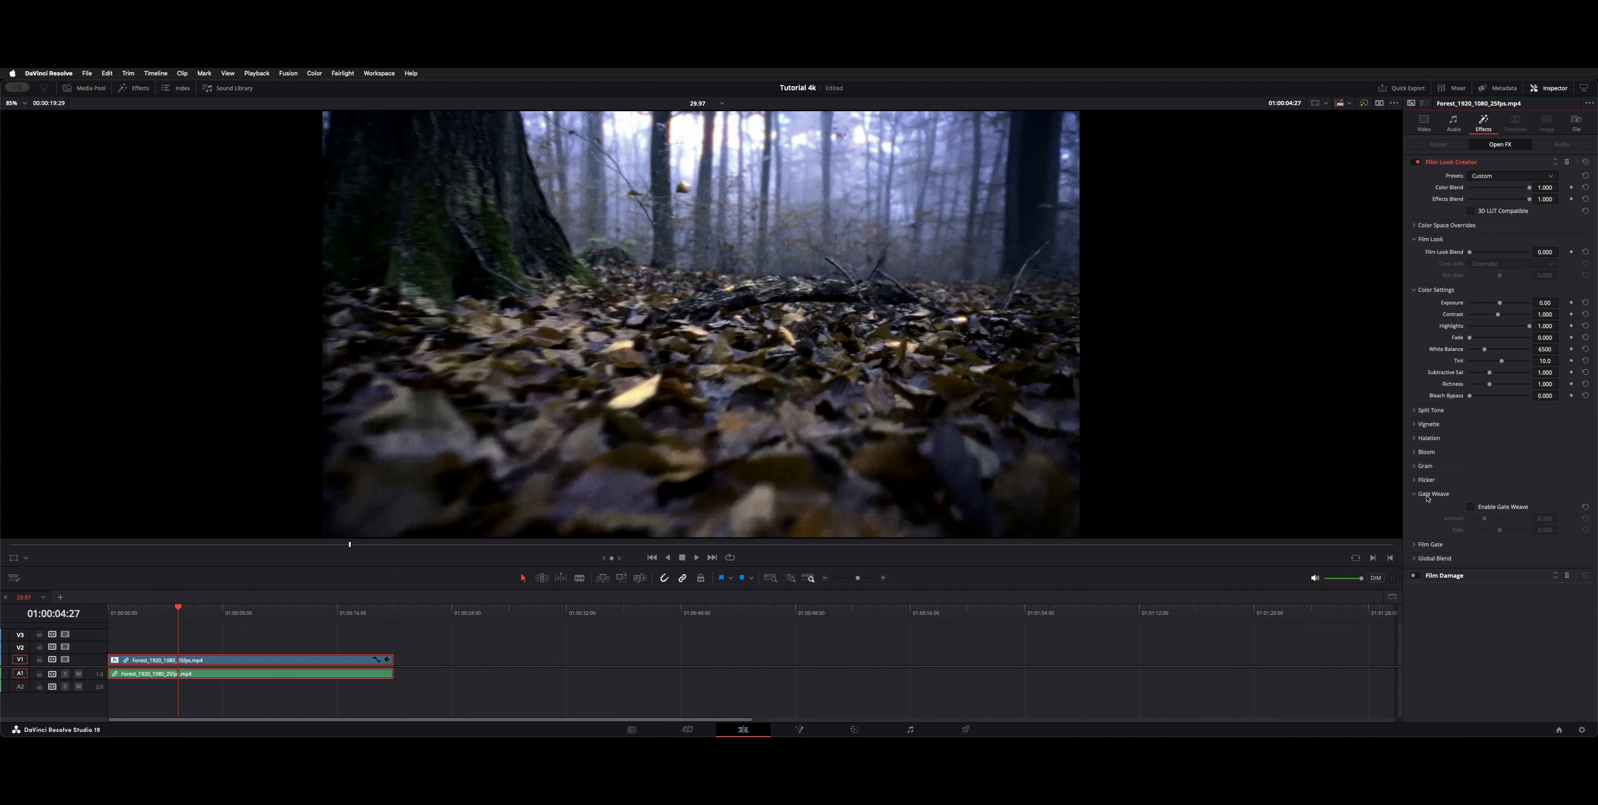
{"action": "left_click", "coordinate": [1421, 494]}
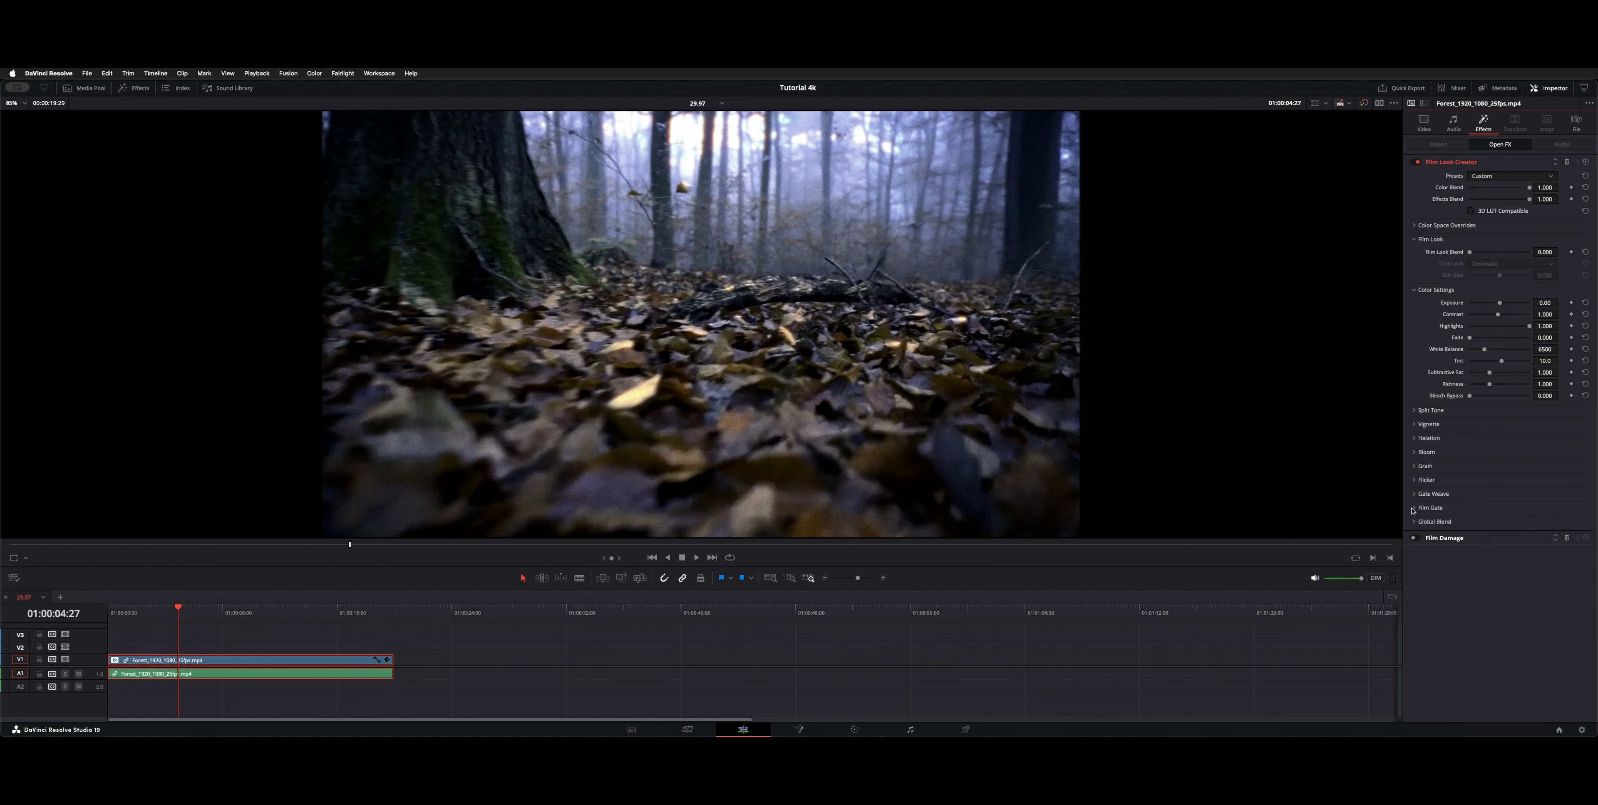
- Try Film Gate on the clip with the 35mm Academy and Super 8mm presets, and disable the effect again
{"action": "left_click", "coordinate": [1430, 508]}
{"action": "left_click", "coordinate": [1492, 524]}
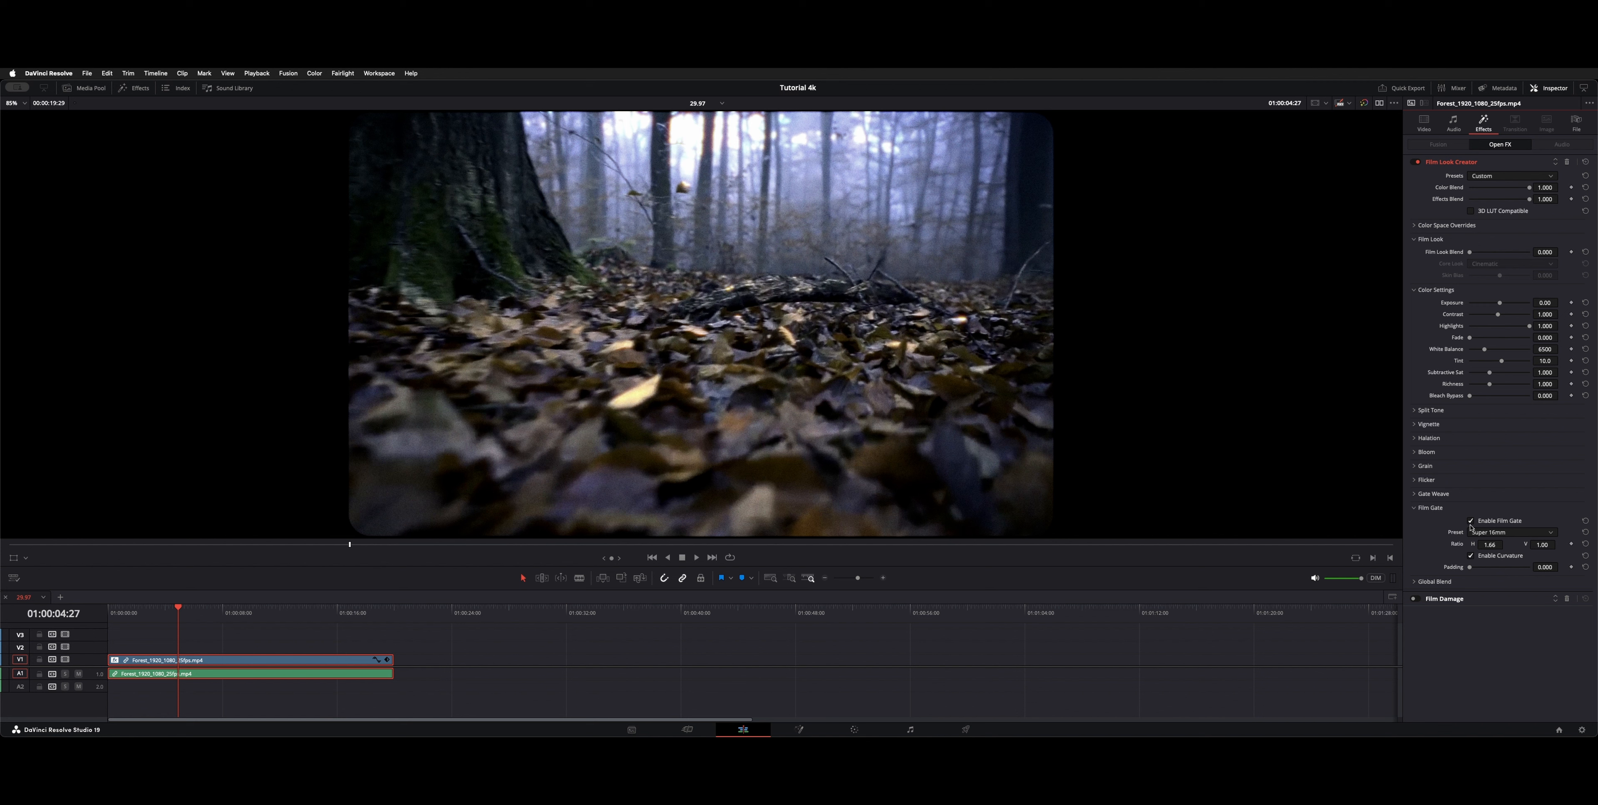
{"action": "left_click", "coordinate": [1506, 532]}
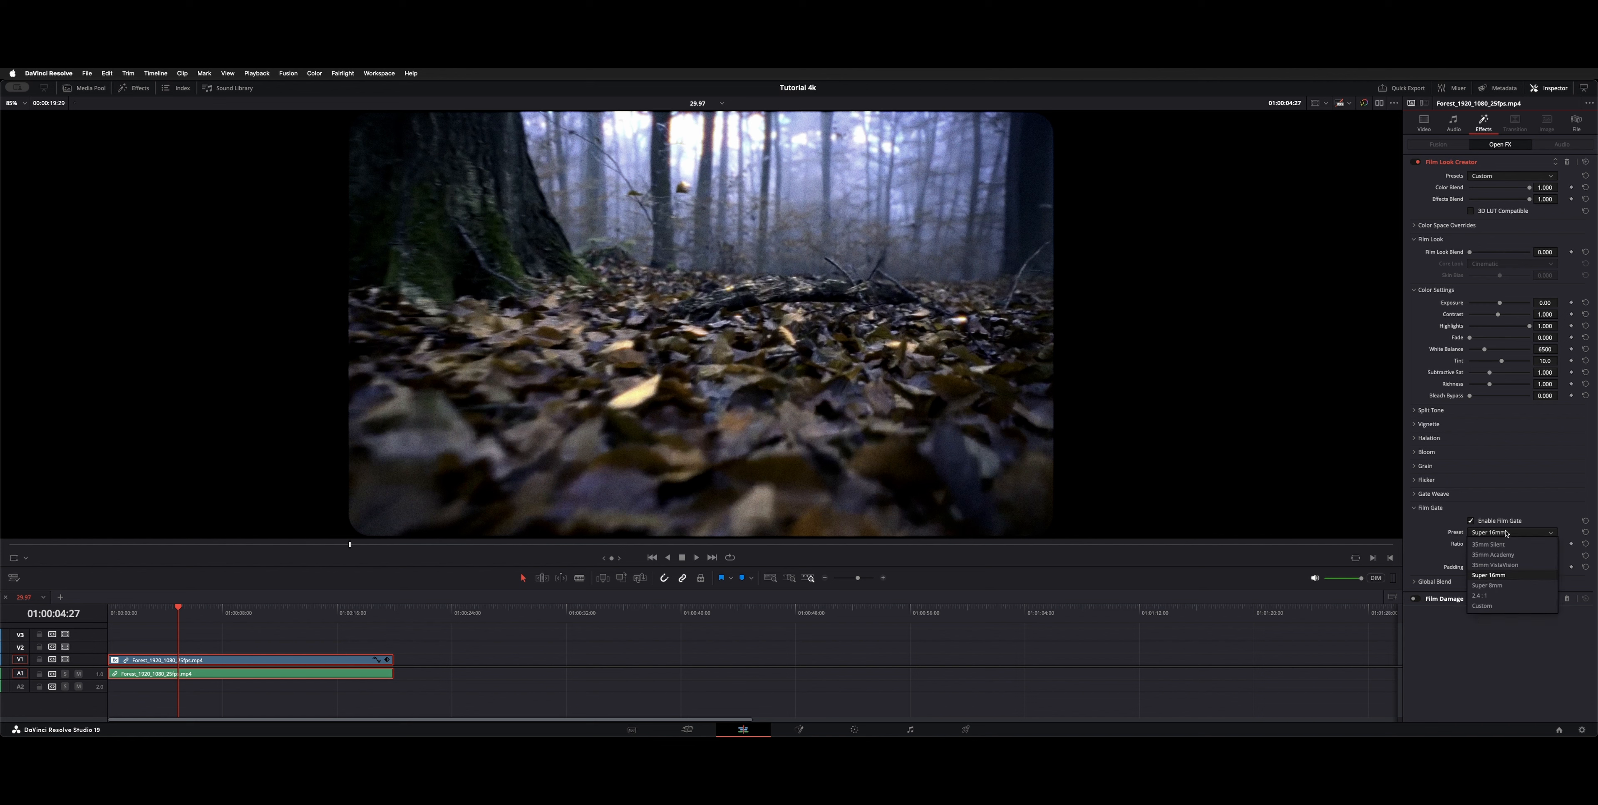
{"action": "left_click", "coordinate": [1531, 554]}
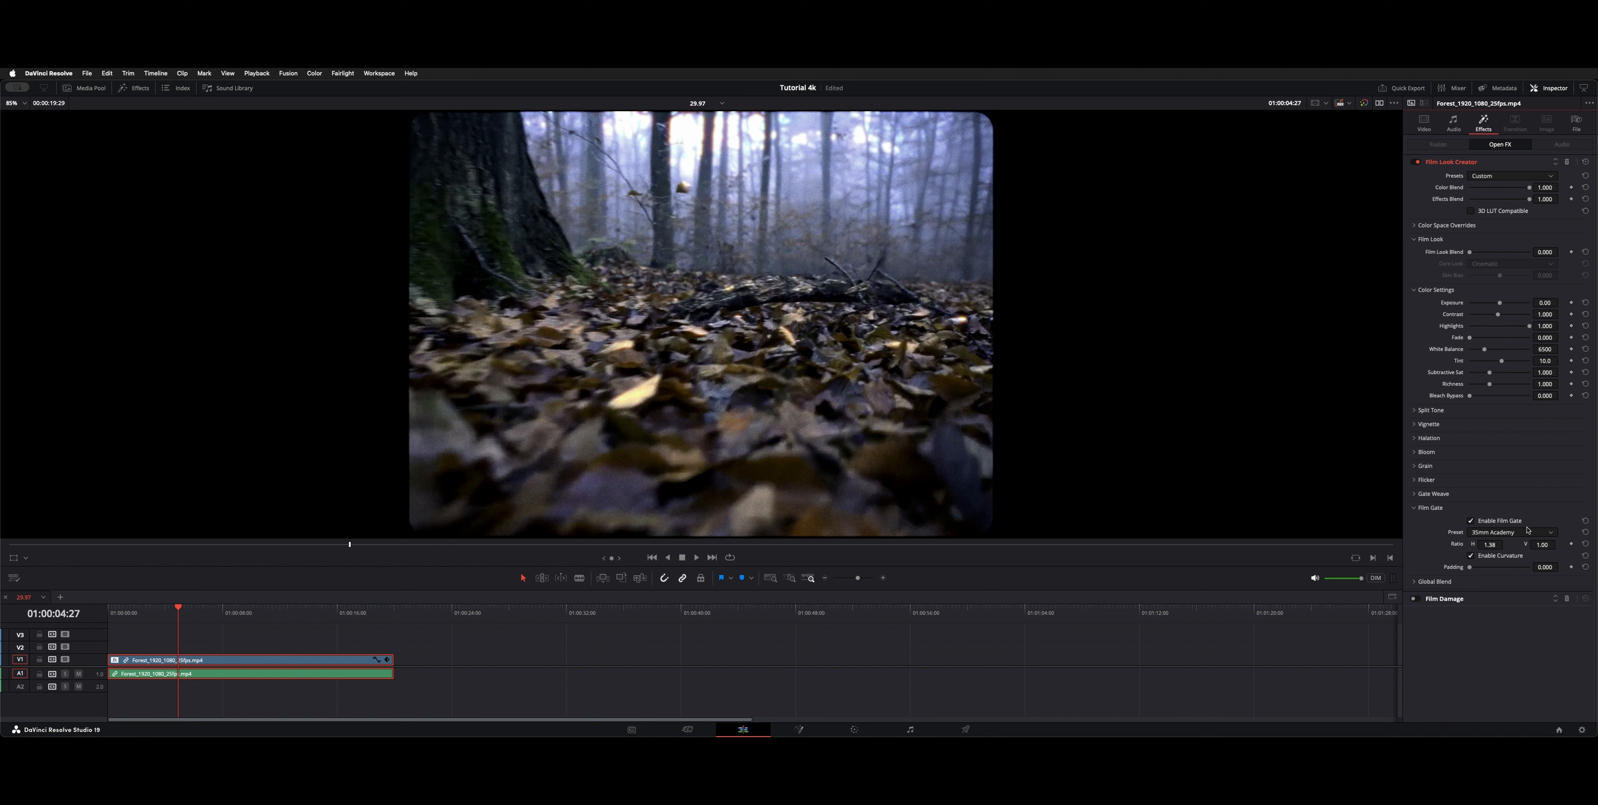
{"action": "left_click", "coordinate": [1527, 531]}
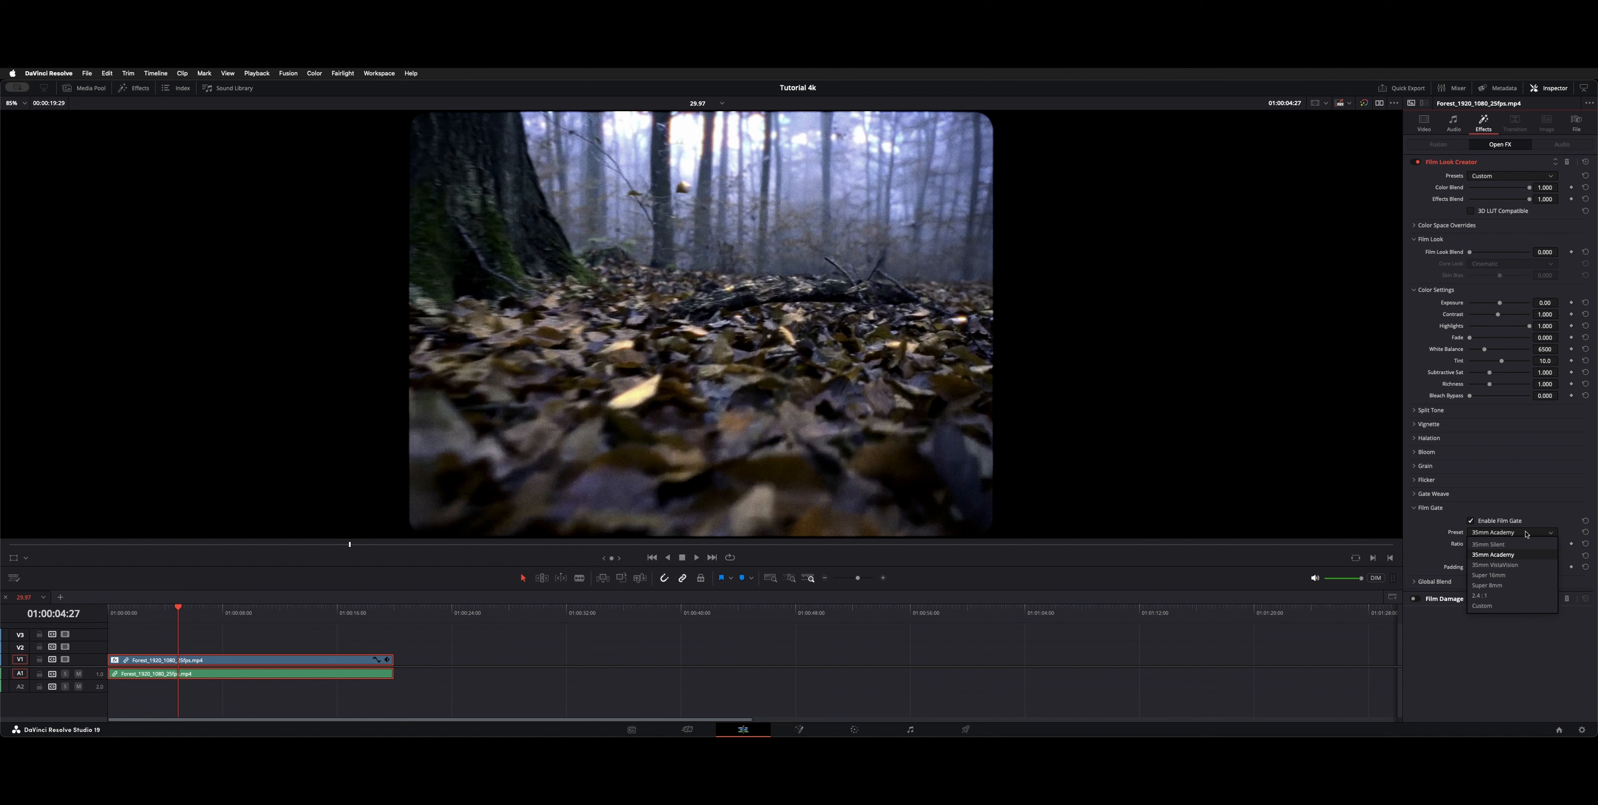
{"action": "left_click", "coordinate": [1504, 586]}
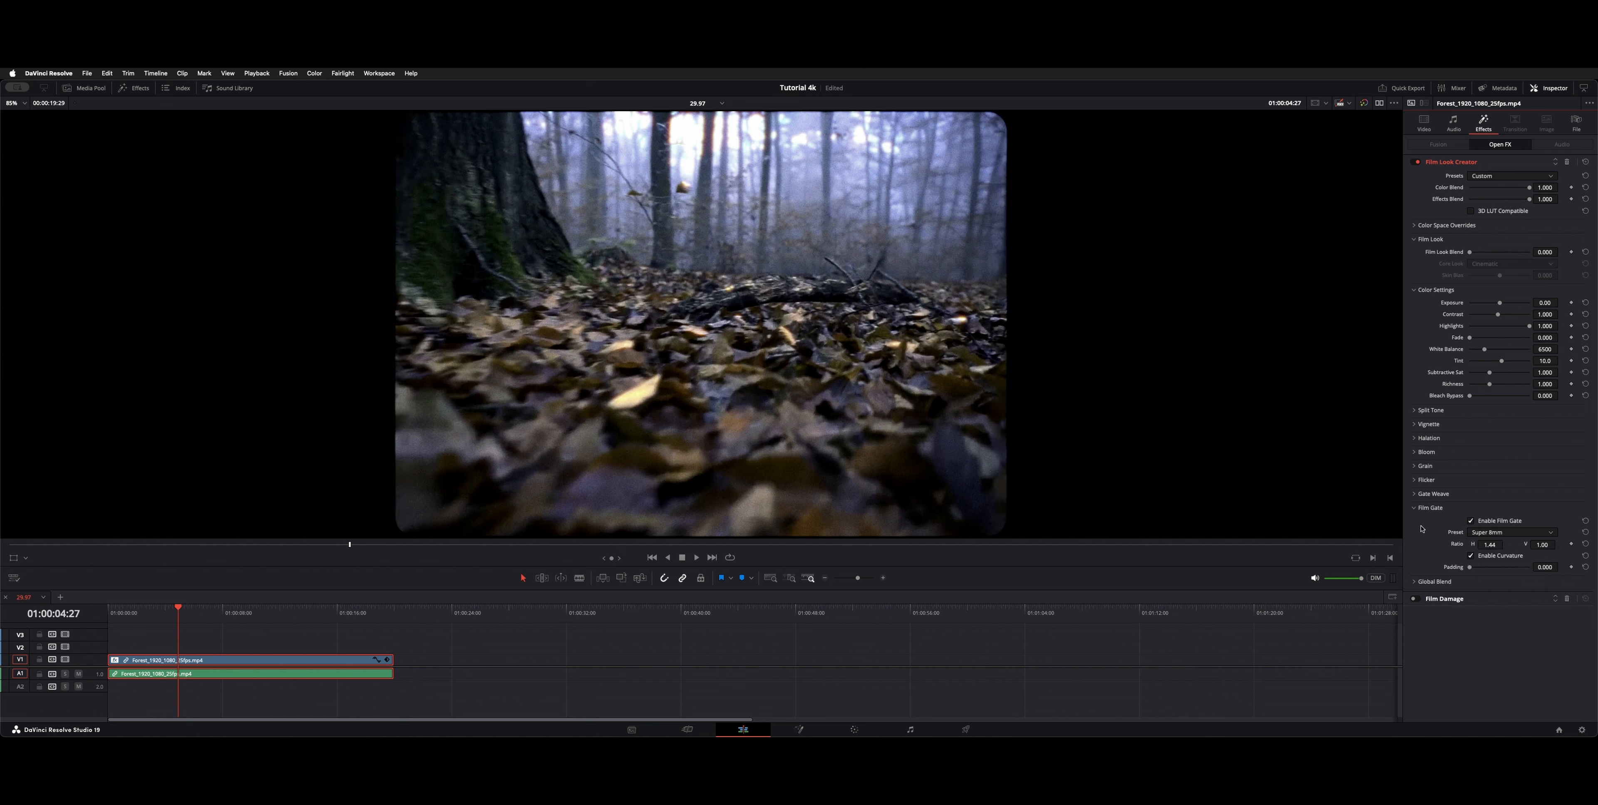
{"action": "left_click_drag", "start_coordinate": [1487, 568], "coordinate": [1455, 567]}
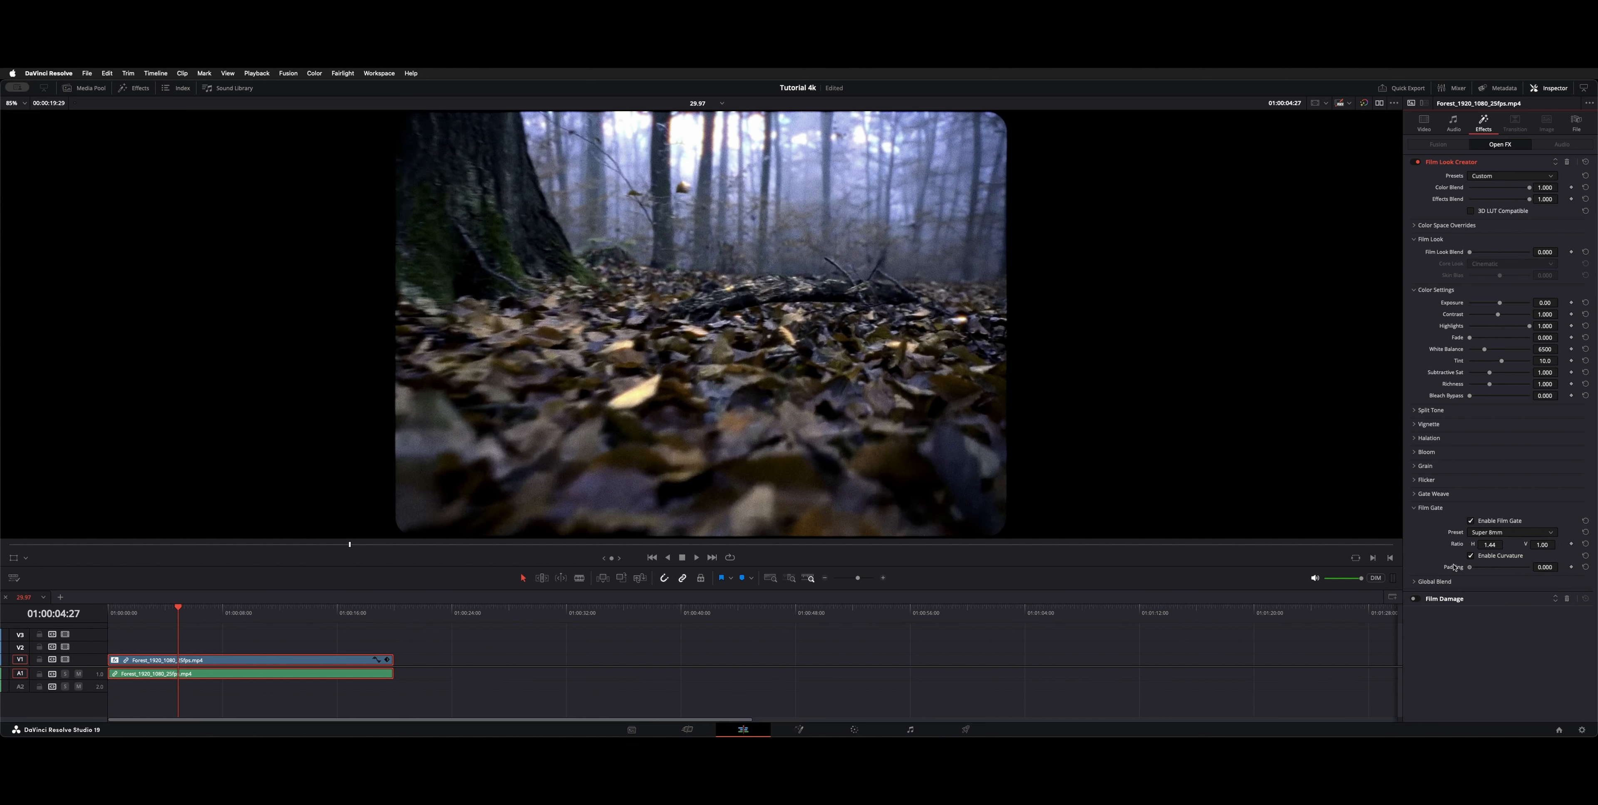
{"action": "left_click", "coordinate": [1476, 523]}
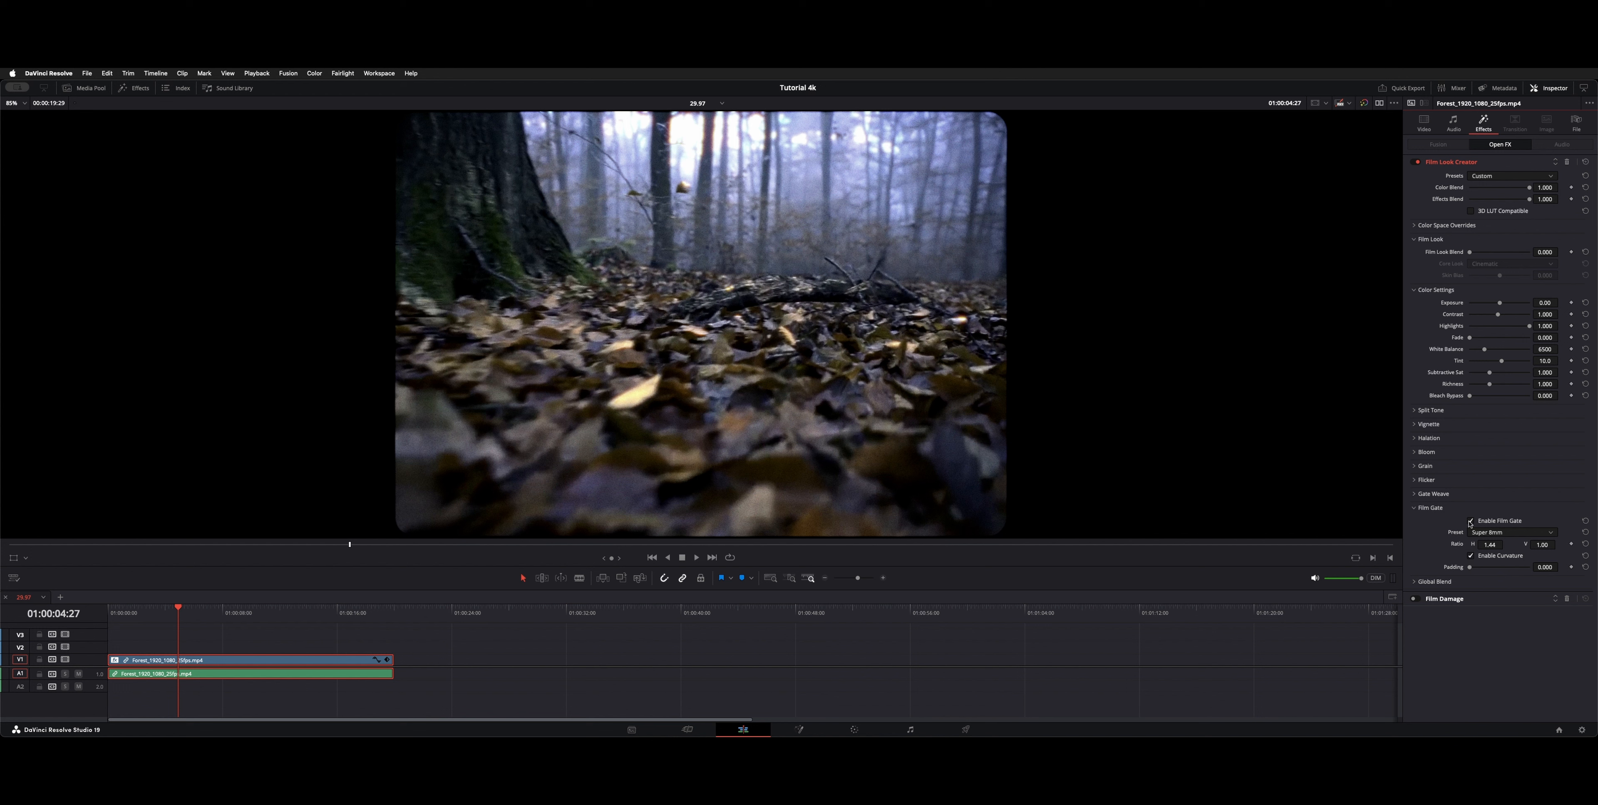
{"action": "left_click", "coordinate": [1415, 509]}
- Try a slightly lower Global Blend on the Film Look Creator effect
{"action": "left_click", "coordinate": [1433, 522]}
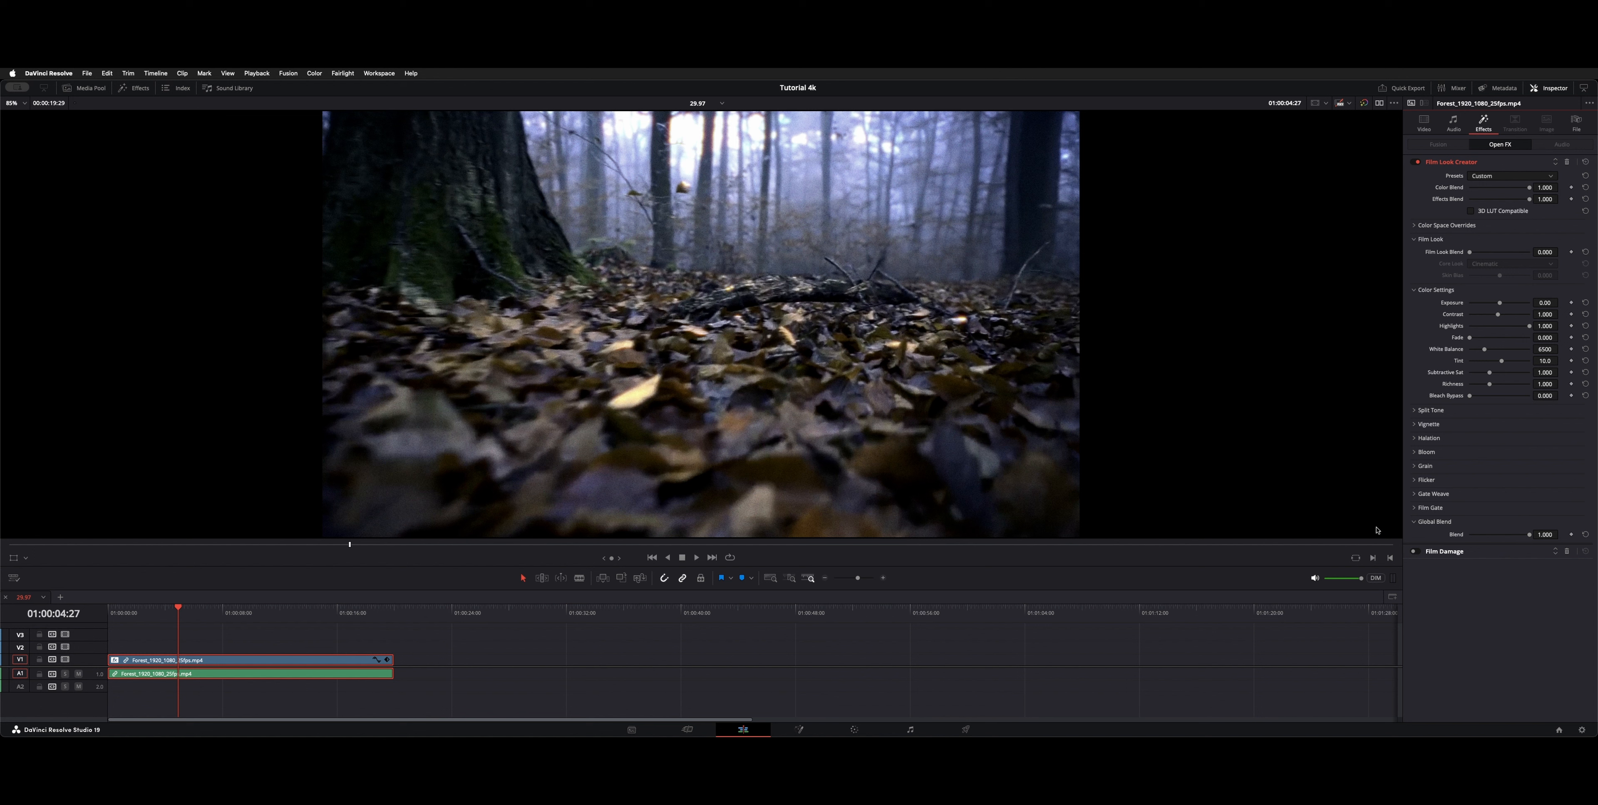
{"action": "left_click_drag", "start_coordinate": [1530, 535], "coordinate": [1517, 537]}
{"action": "left_click", "coordinate": [1416, 521]}
- Enable the Film Damage effect, open its settings, and compare the clip with and without it, leaving it enabled
{"action": "left_click", "coordinate": [1417, 538]}
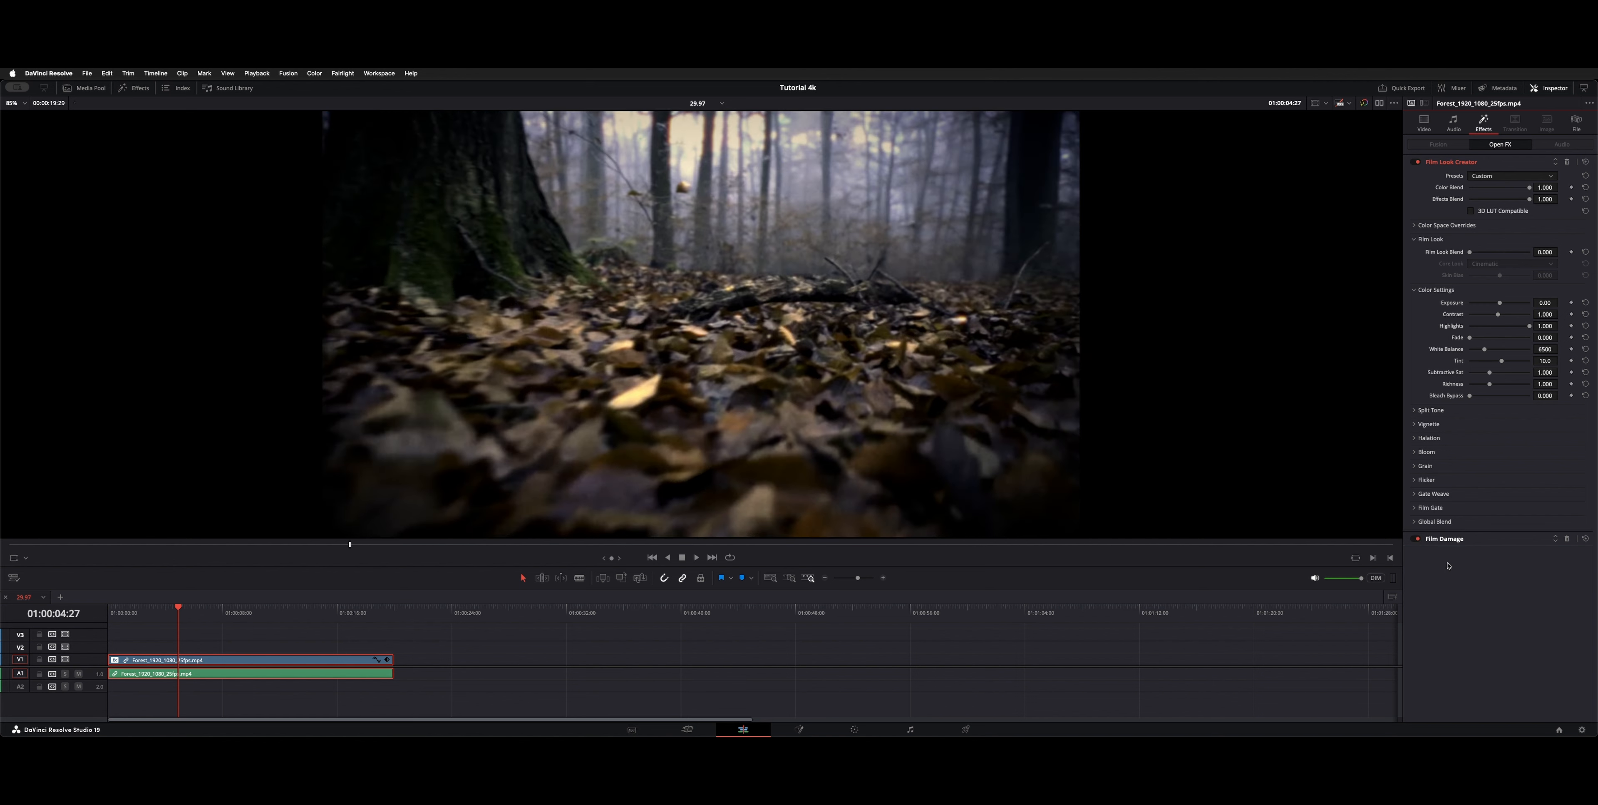
{"action": "left_click", "coordinate": [1452, 539]}
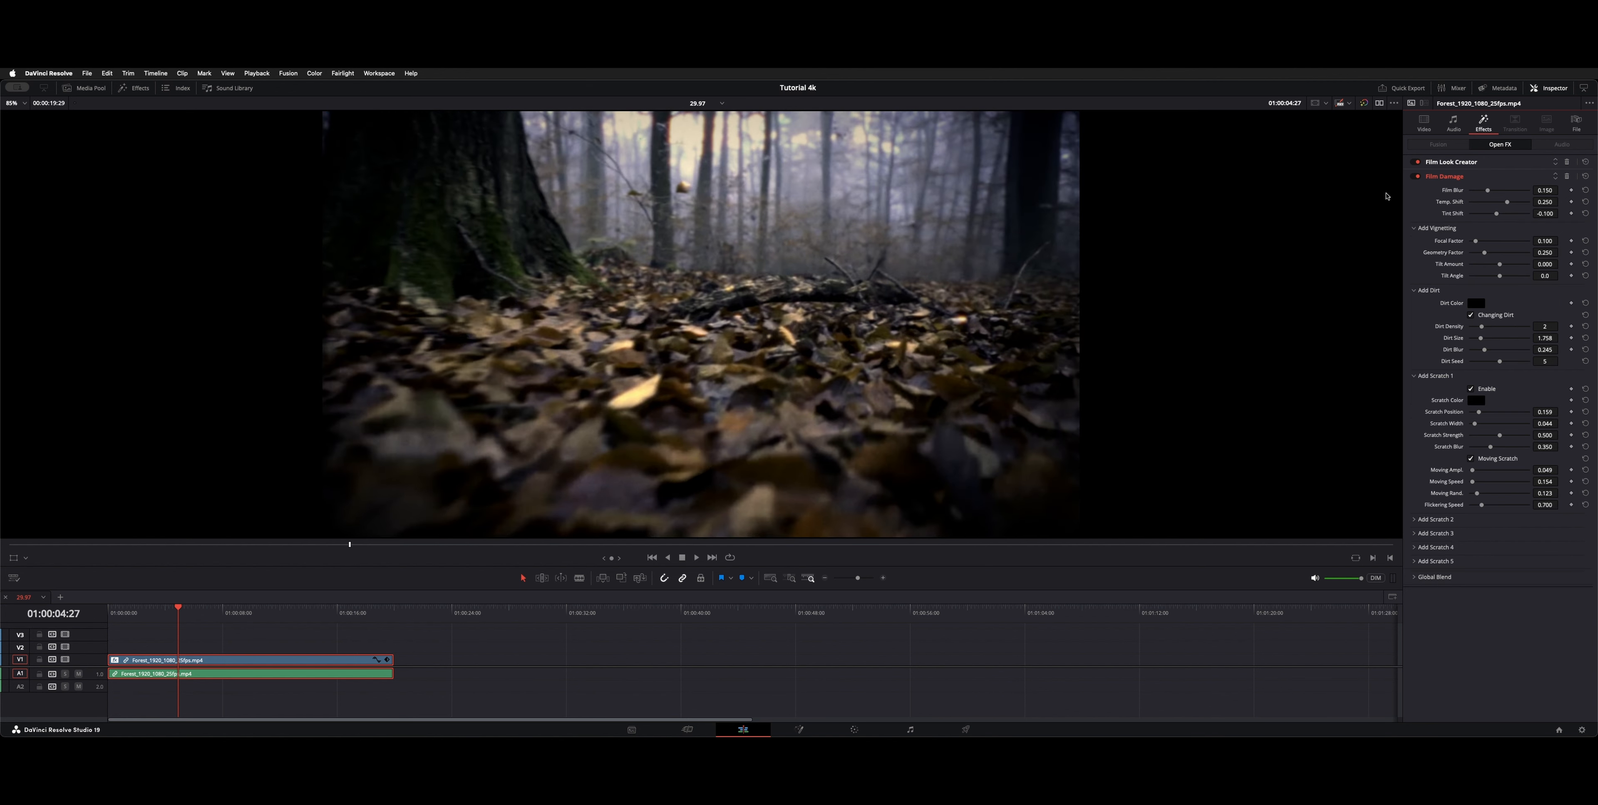
{"action": "left_click", "coordinate": [1418, 177]}
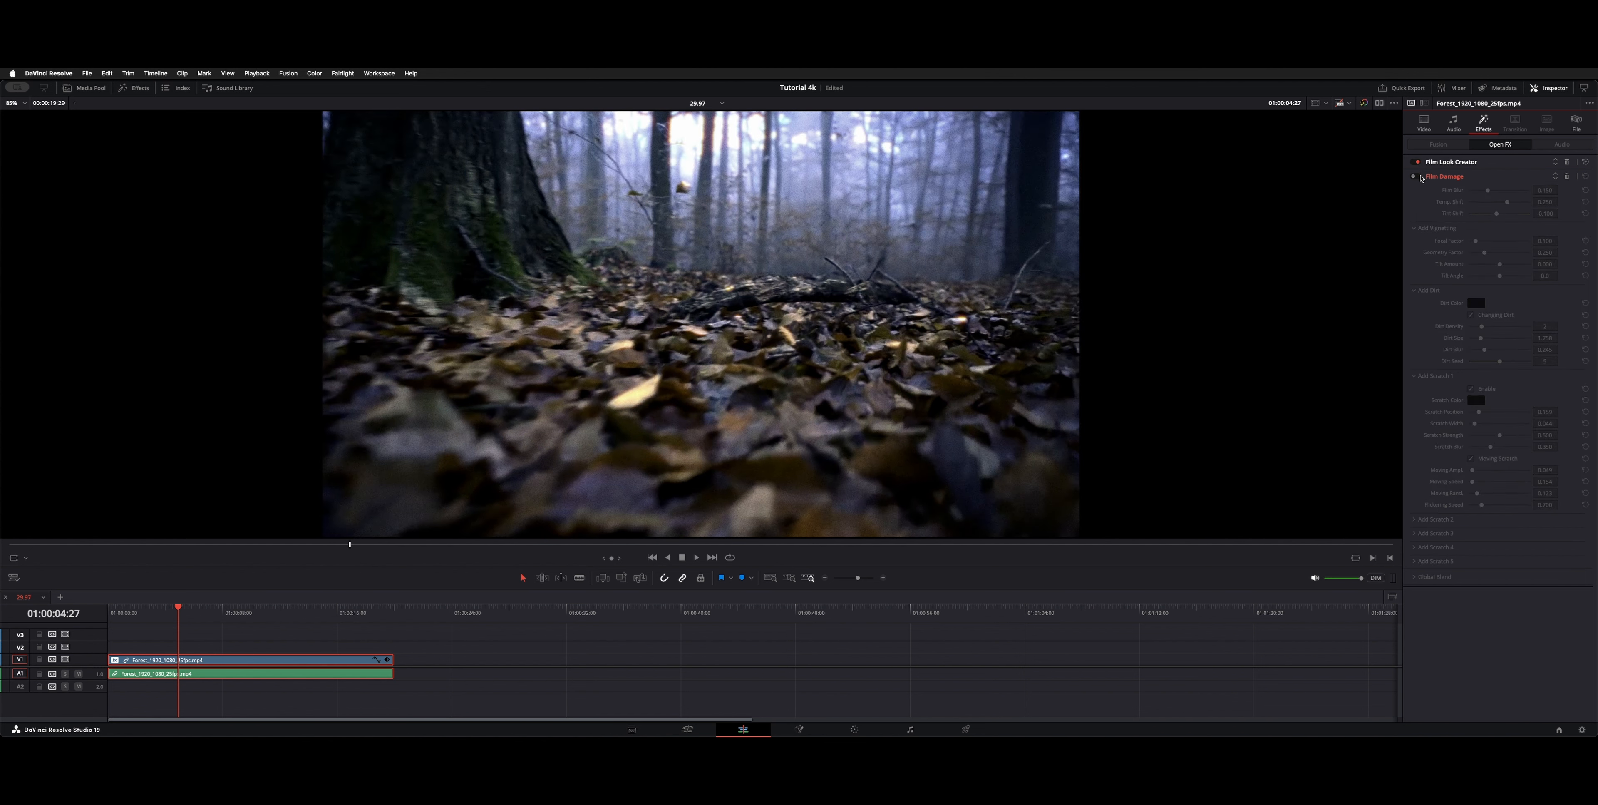
{"action": "left_click", "coordinate": [1418, 177]}
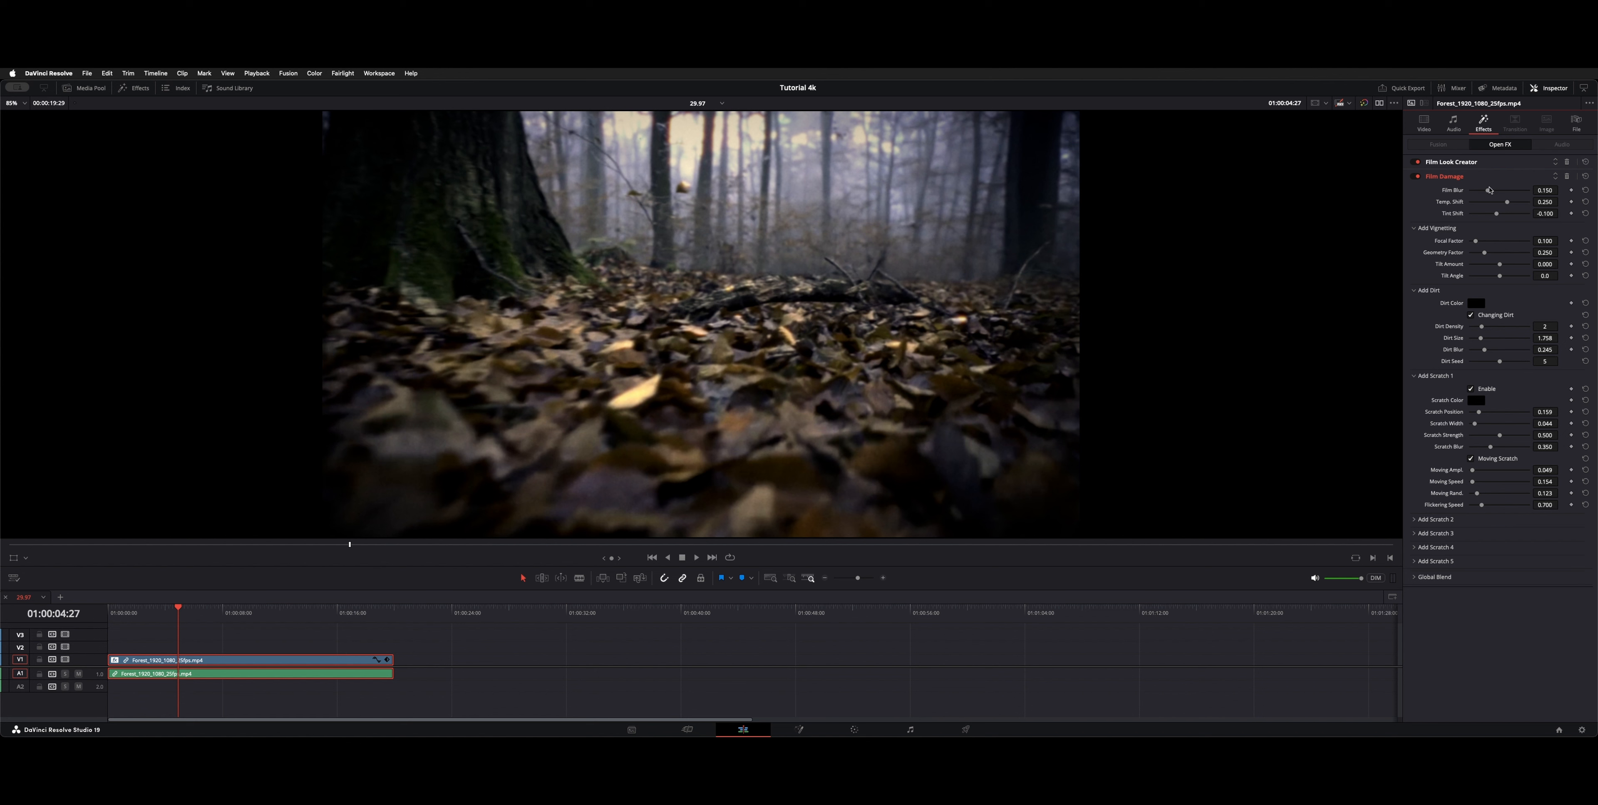
- Set the Film Damage effect's Film Blur to 0.128 and its Global Blend to 0.729
{"action": "left_click_drag", "start_coordinate": [1491, 190], "coordinate": [1483, 190]}
{"action": "left_click", "coordinate": [1414, 376]}
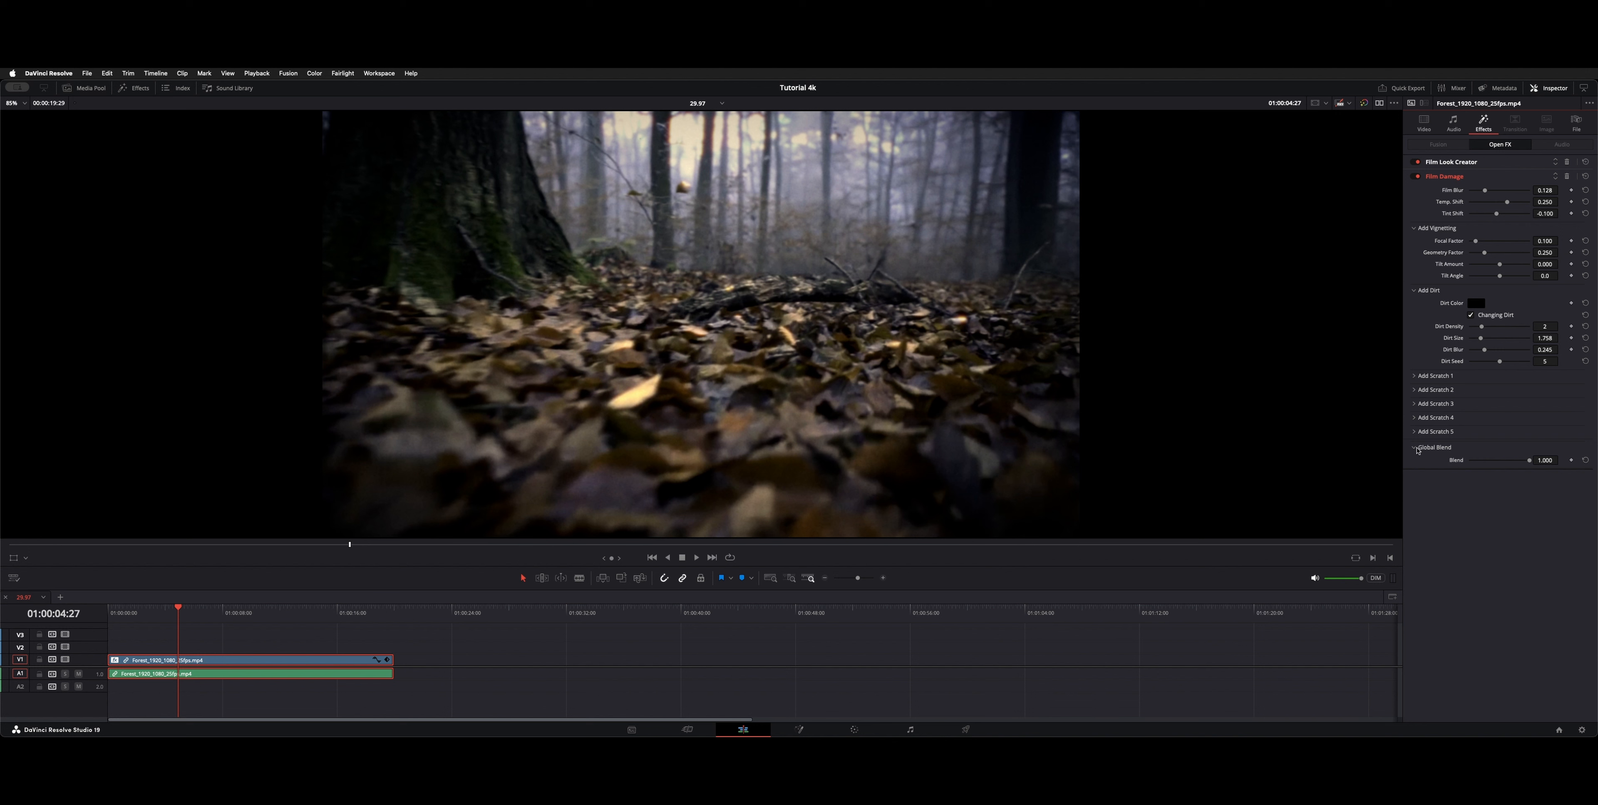
{"action": "left_click", "coordinate": [1415, 448]}
{"action": "left_click", "coordinate": [1422, 451]}
{"action": "left_click_drag", "start_coordinate": [1527, 465], "coordinate": [1512, 464]}
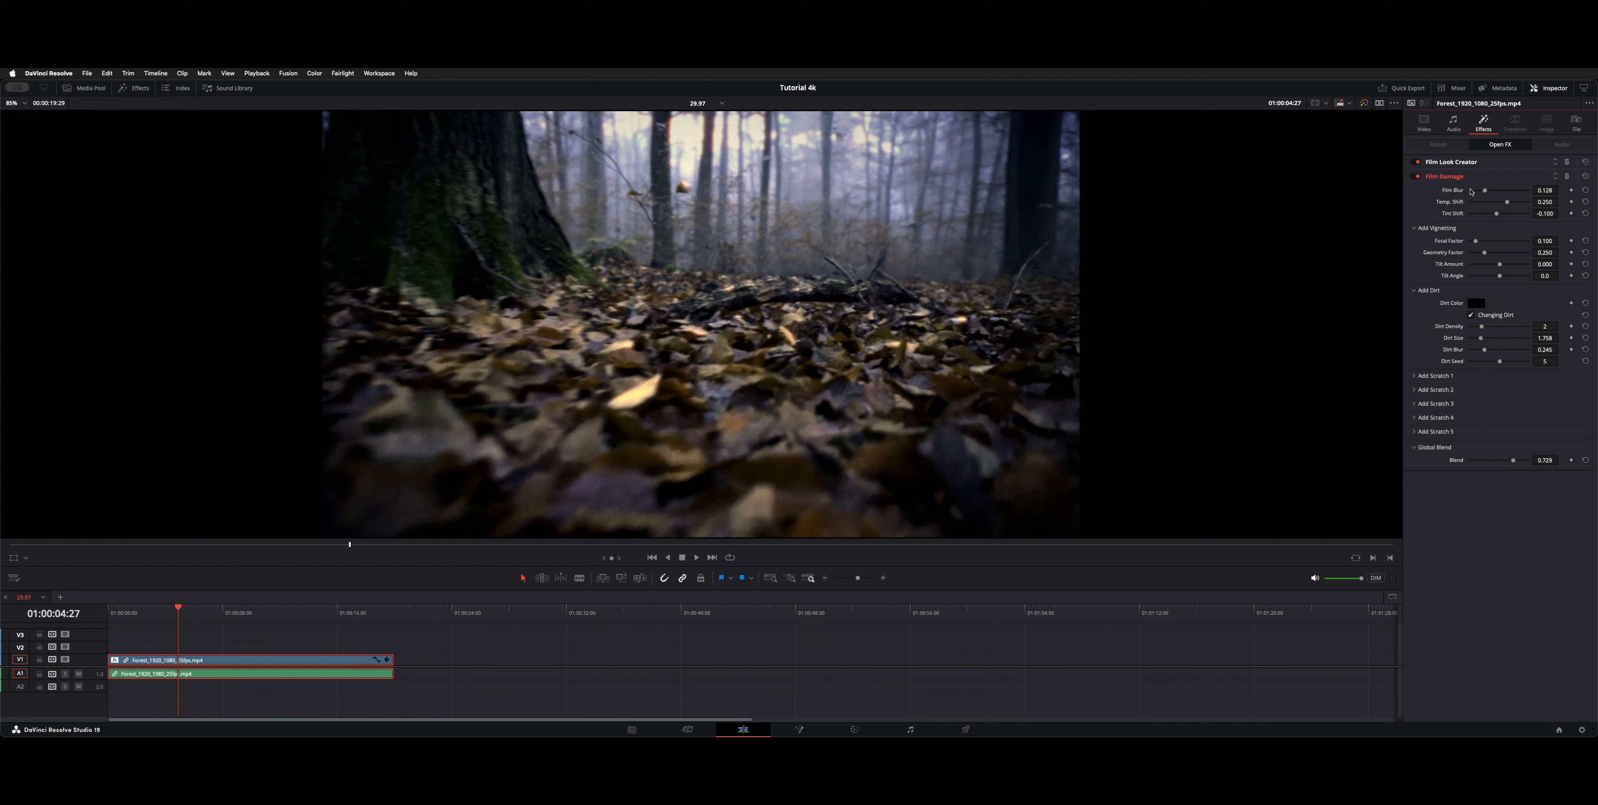
{"action": "left_click_drag", "start_coordinate": [1514, 463], "coordinate": [1514, 463]}
- Play the clip from the start to 01:00:08:24 to review the combined film look, and return the playhead to the beginning
{"action": "left_click_drag", "start_coordinate": [184, 616], "coordinate": [107, 608]}
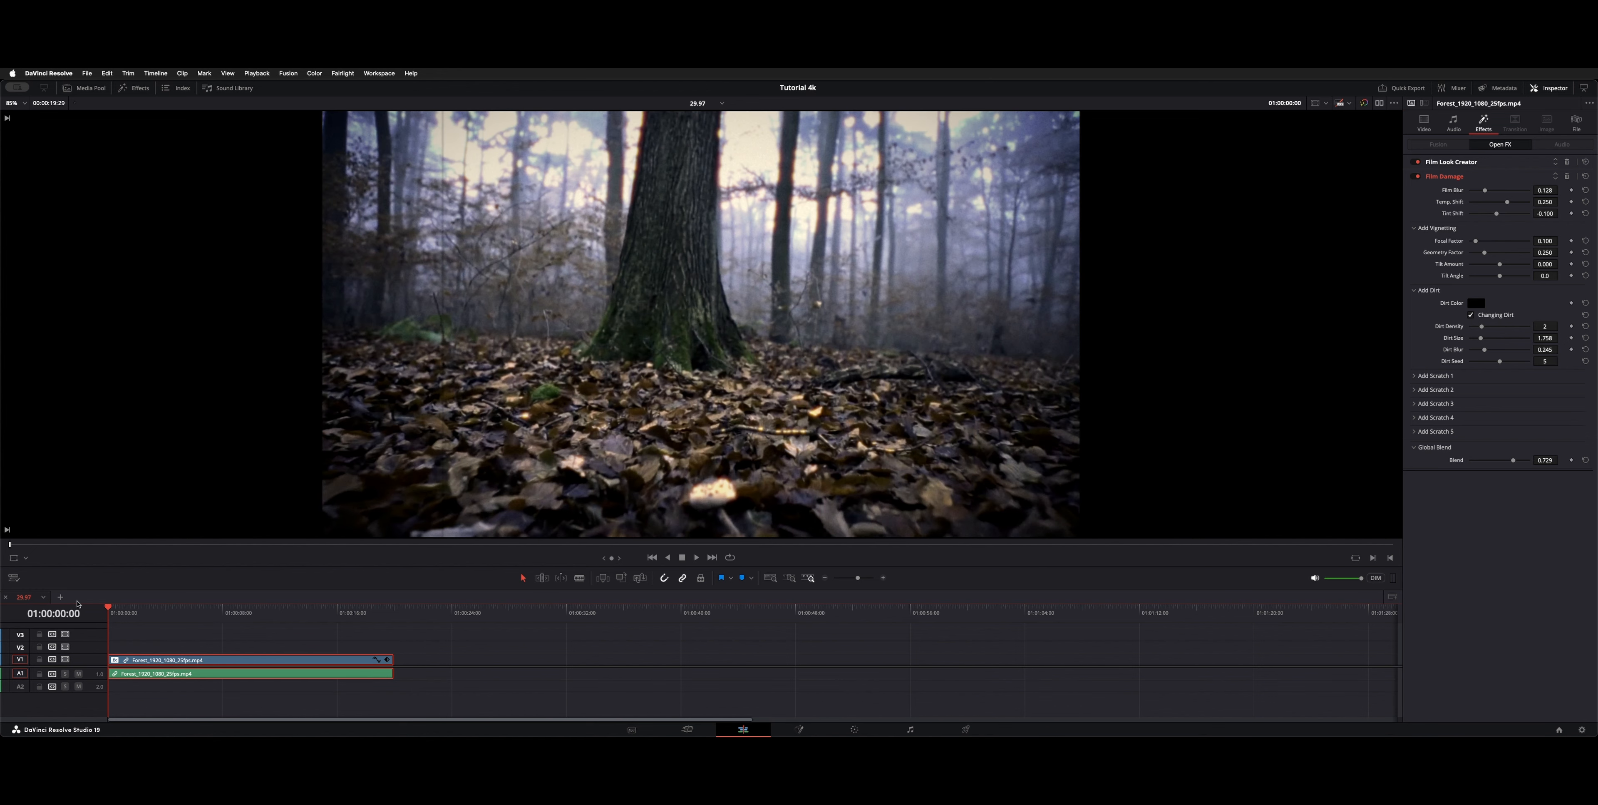
{"action": "key", "text": "space"}
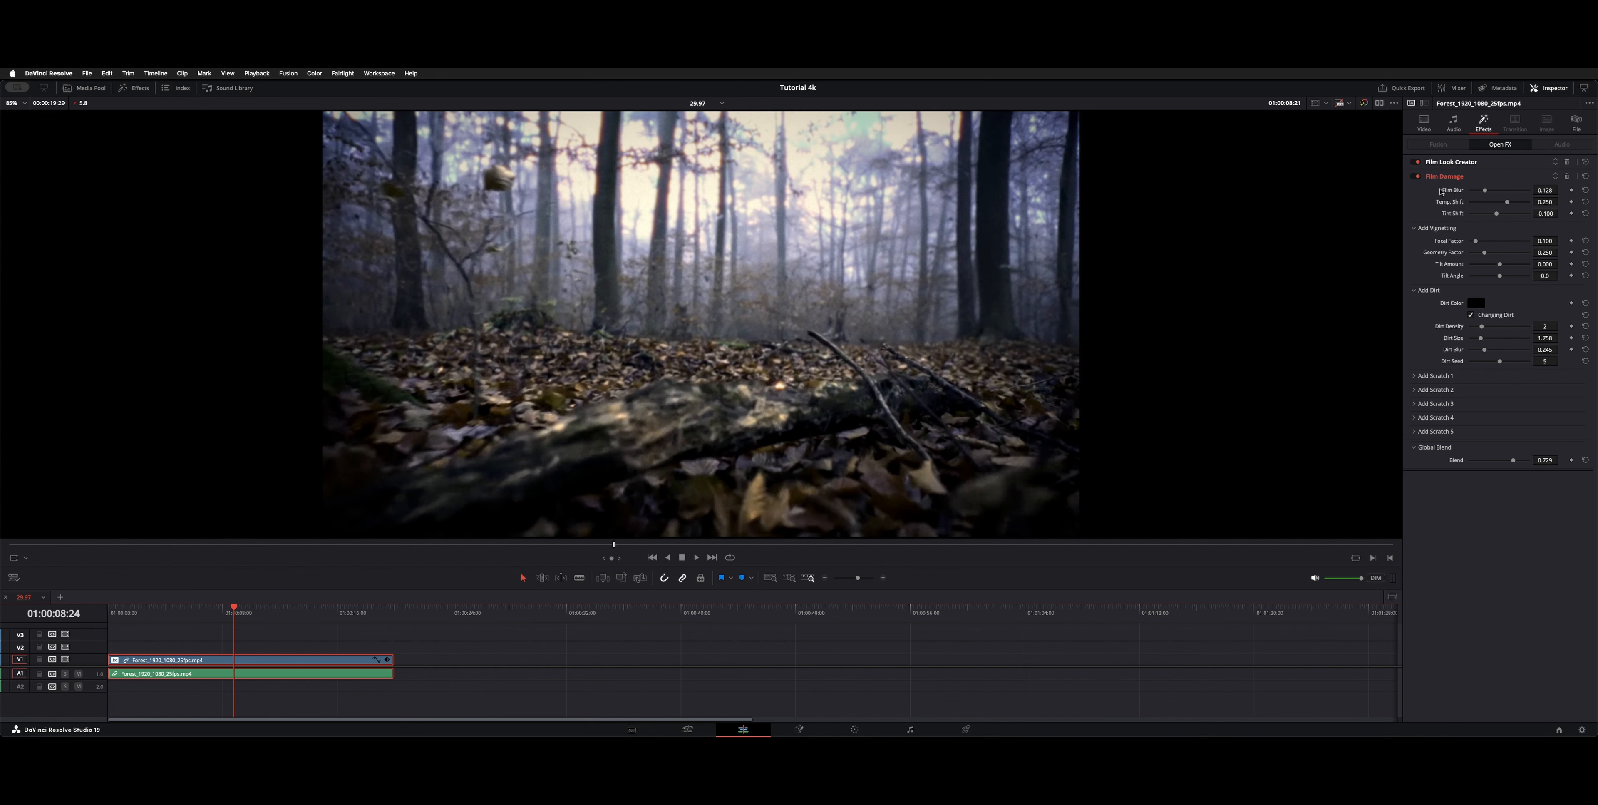
{"action": "key", "text": "space"}
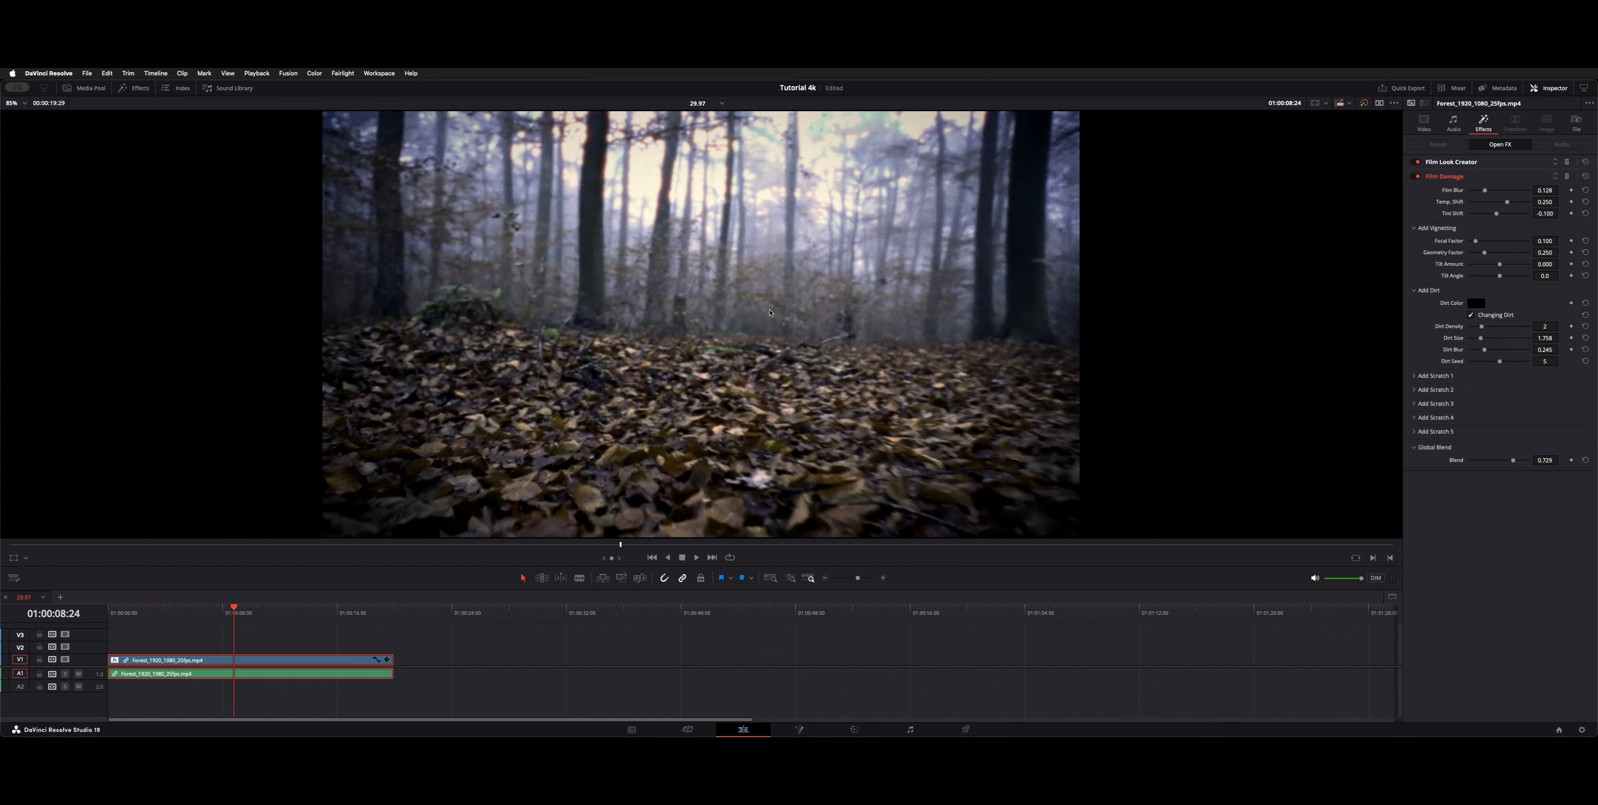
{"action": "left_click", "coordinate": [146, 612]}
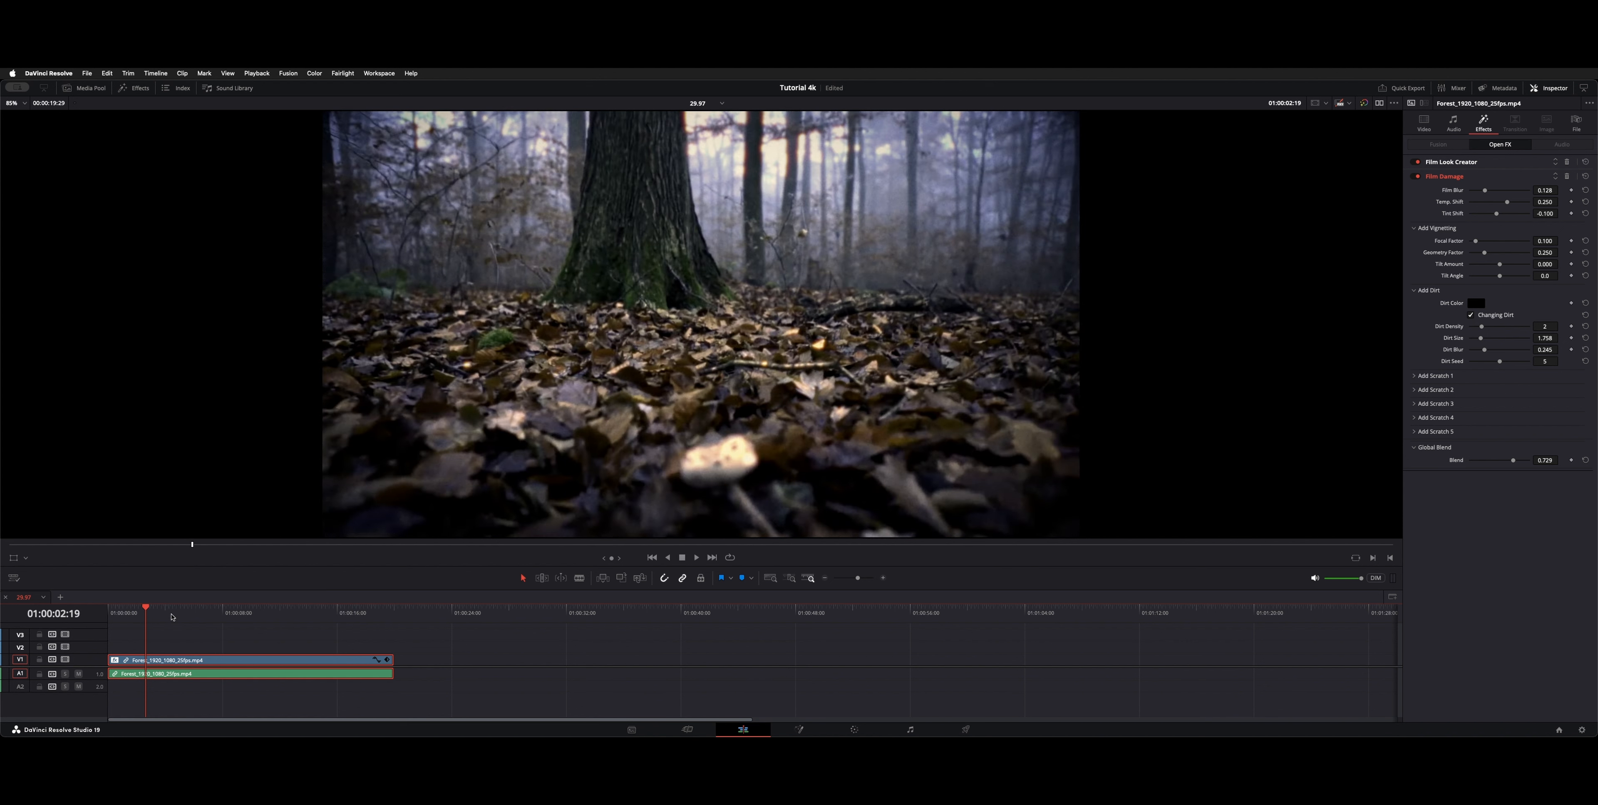
{"action": "key", "text": "Home"}
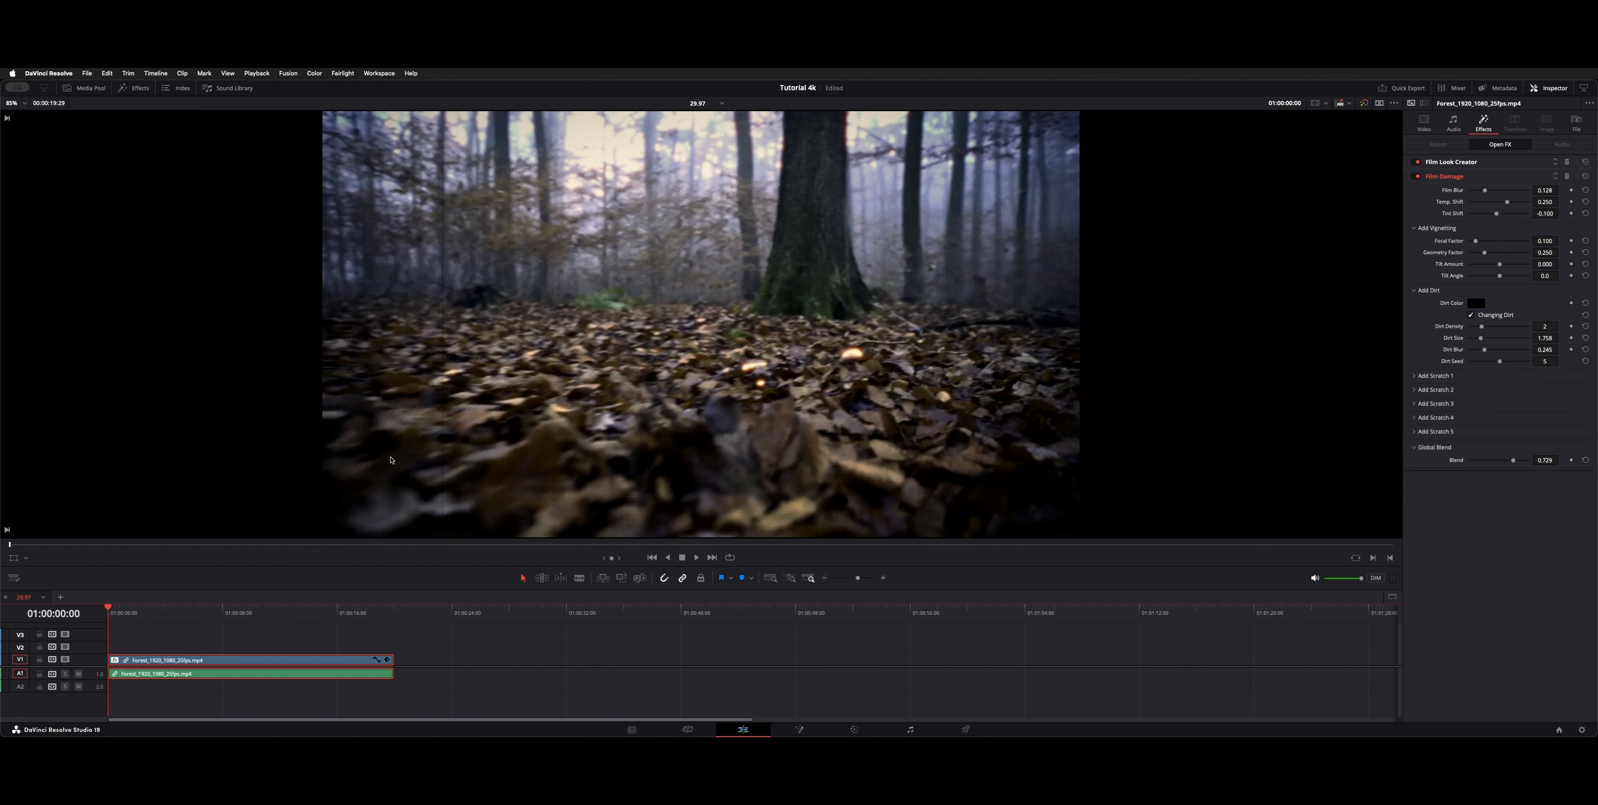